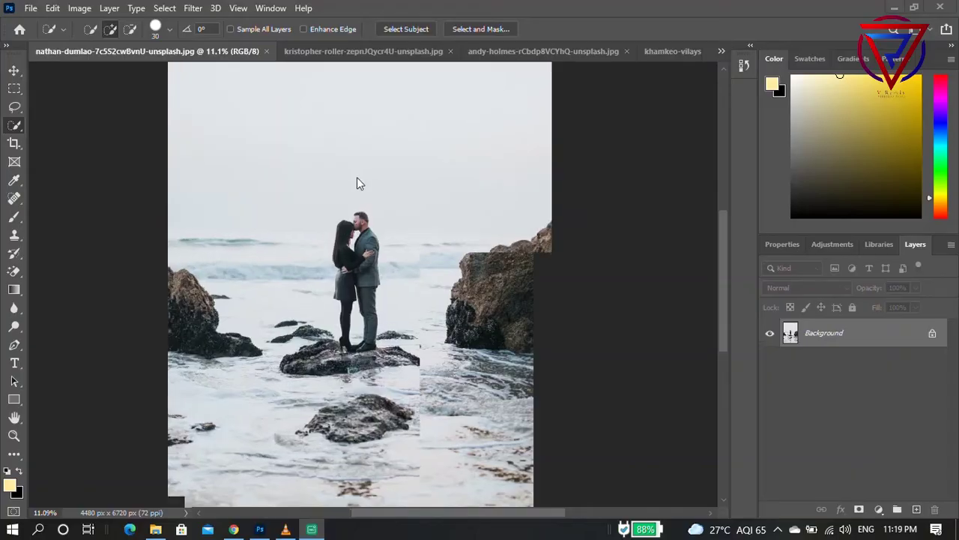
Step: Show the nathan-dumlao beach photo of the couple on a rock as the Background layer
{"action": "scroll", "coordinate": [357, 184], "scroll_direction": "up", "scroll_amount": 3}
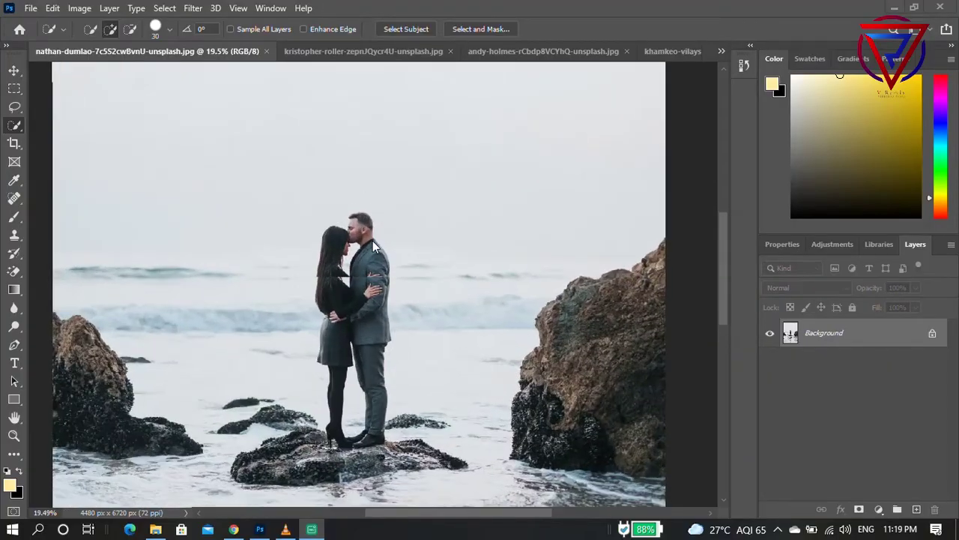
Step: Select the kissing couple and the whole rock beneath them with Quick Selection
{"action": "scroll", "coordinate": [372, 240], "scroll_direction": "up", "scroll_amount": 2}
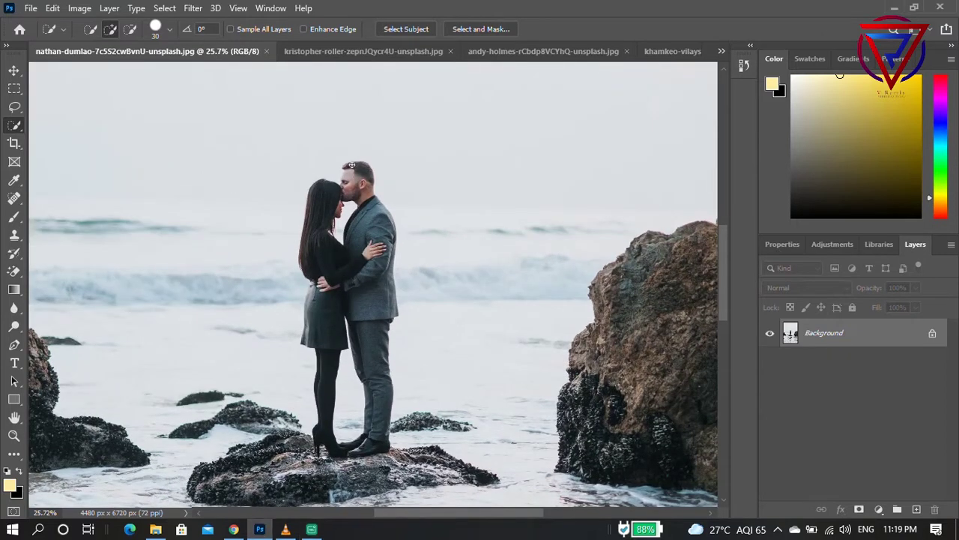
{"action": "left_click_drag", "start_coordinate": [376, 279], "coordinate": [247, 461]}
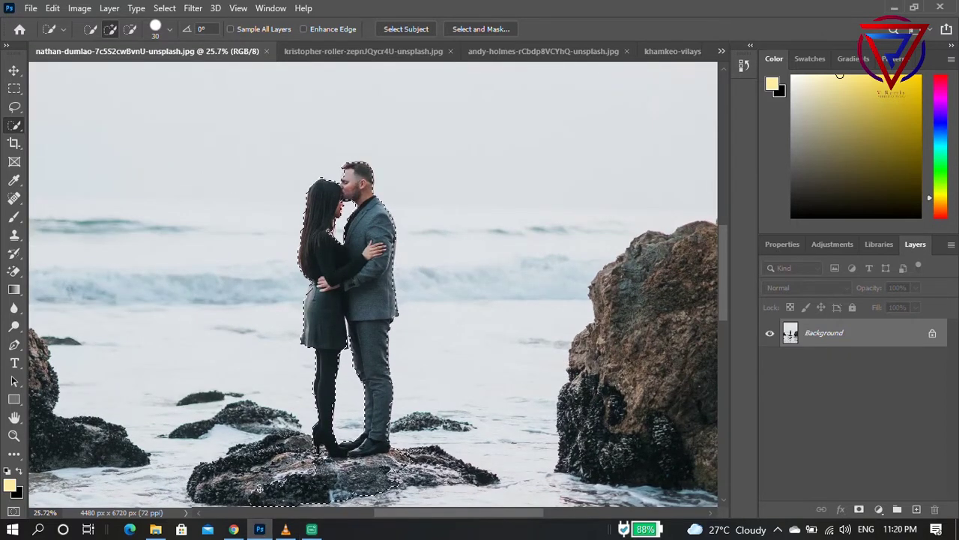
{"action": "left_click_drag", "start_coordinate": [247, 461], "coordinate": [483, 474]}
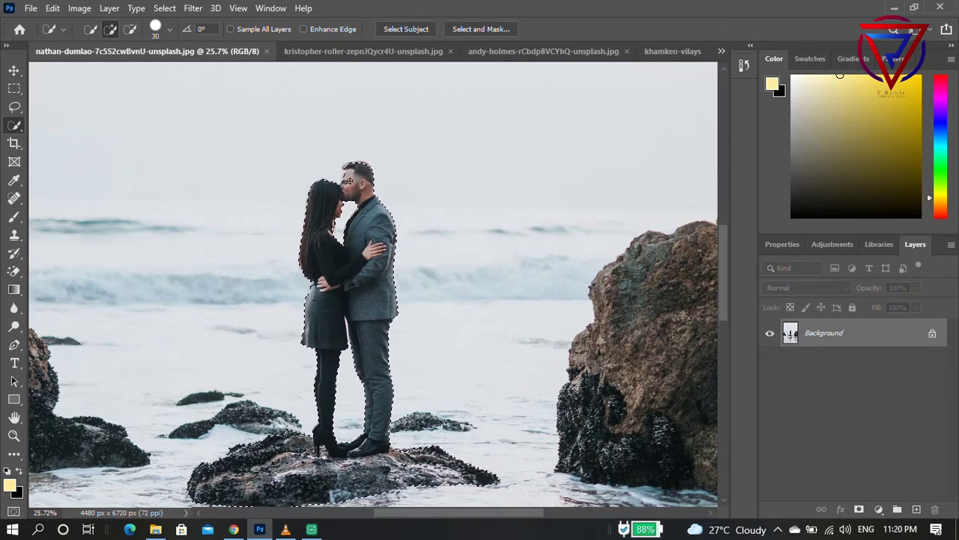
{"action": "scroll", "coordinate": [358, 151], "scroll_direction": "up", "scroll_amount": 2}
{"action": "scroll", "coordinate": [359, 151], "scroll_direction": "up", "scroll_amount": 2}
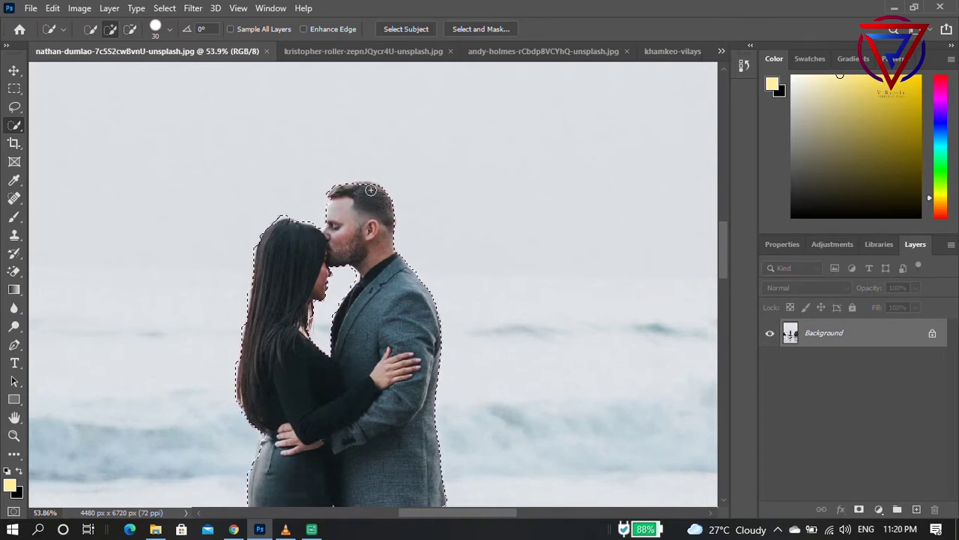
{"action": "scroll", "coordinate": [378, 300], "scroll_direction": "down", "scroll_amount": 5}
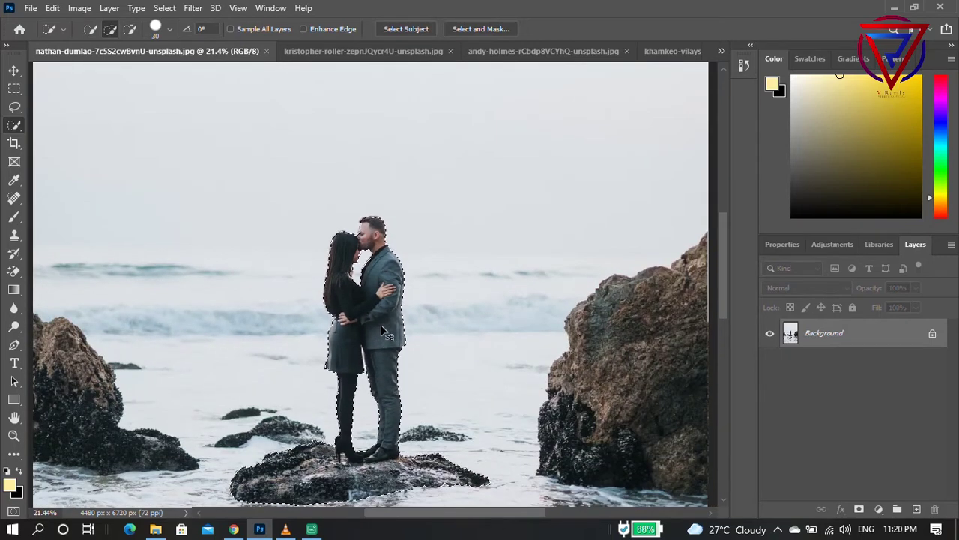
Step: Copy the selection to Layer 1 and delete the original Background layer
{"action": "key", "text": "ctrl+j"}
{"action": "scroll", "coordinate": [541, 375], "scroll_direction": "down", "scroll_amount": 5}
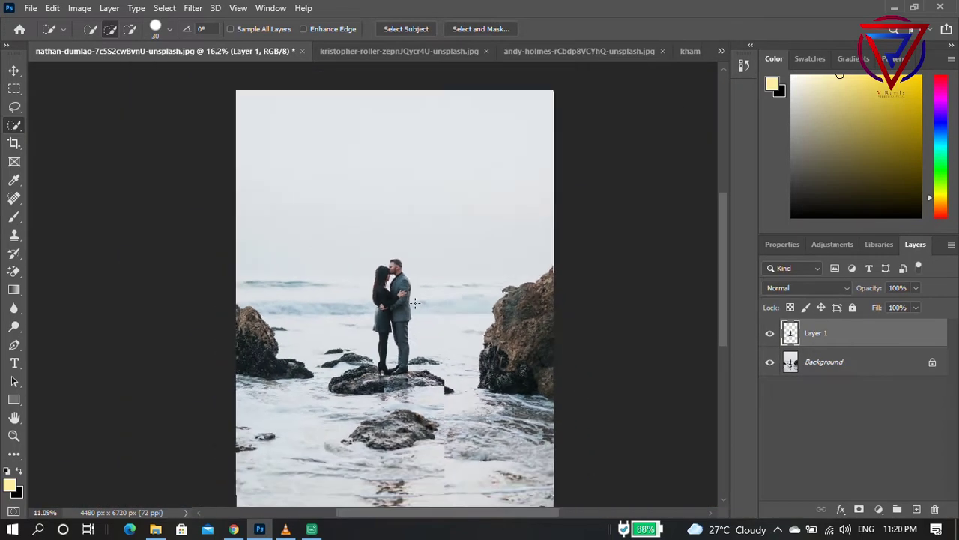
{"action": "left_click", "coordinate": [832, 371]}
{"action": "key", "text": "Delete"}
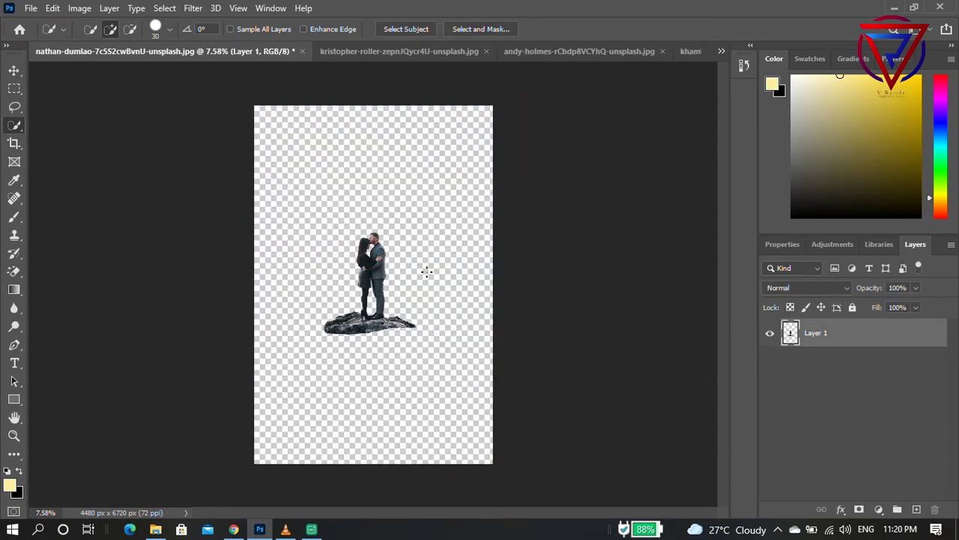
Step: Scale the cut-out couple to 134.4% at the canvas bottom, then show the kristopher-roller sky photo
{"action": "key", "text": "ctrl+t"}
{"action": "mouse_move", "coordinate": [411, 333]}
{"action": "left_mouse_down"}
{"action": "mouse_move", "coordinate": [447, 369]}
{"action": "mouse_move", "coordinate": [395, 452]}
{"action": "left_mouse_up"}
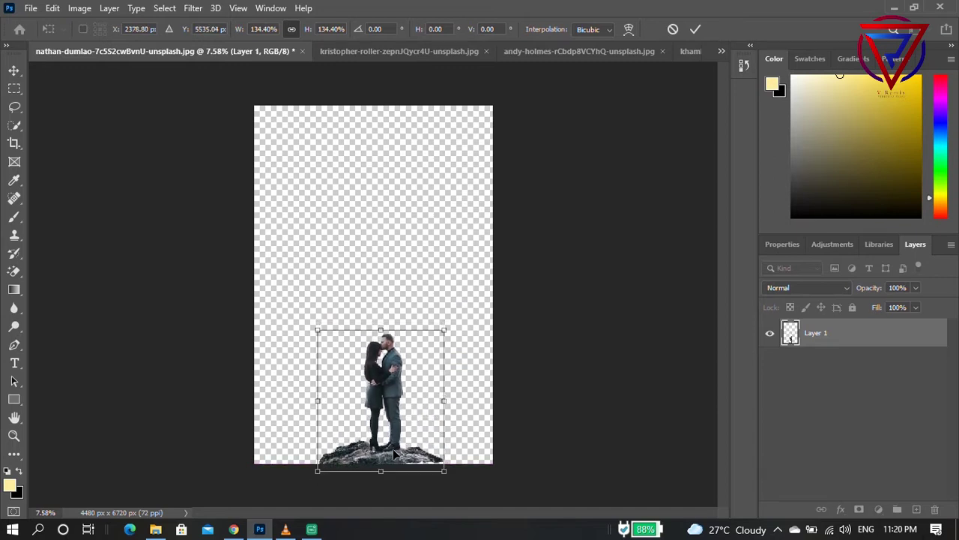
{"action": "key", "text": "Return"}
{"action": "key", "text": "w"}
{"action": "left_click", "coordinate": [377, 52]}
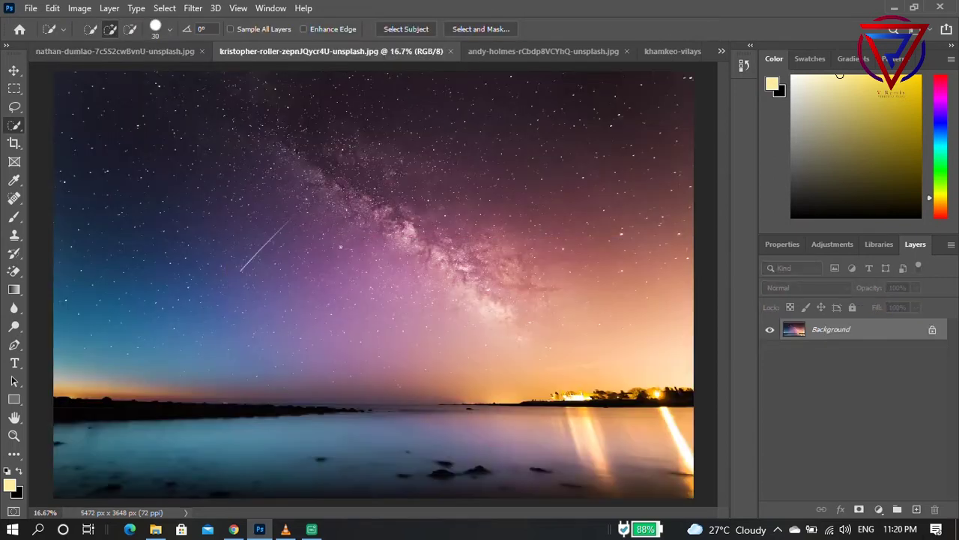
Step: Move the starry sky into the couple document as Layer 2, placed beneath the couple
{"action": "left_click", "coordinate": [14, 70]}
{"action": "mouse_move", "coordinate": [120, 94]}
{"action": "left_mouse_down"}
{"action": "mouse_move", "coordinate": [335, 226]}
{"action": "mouse_move", "coordinate": [382, 386]}
{"action": "left_mouse_up"}
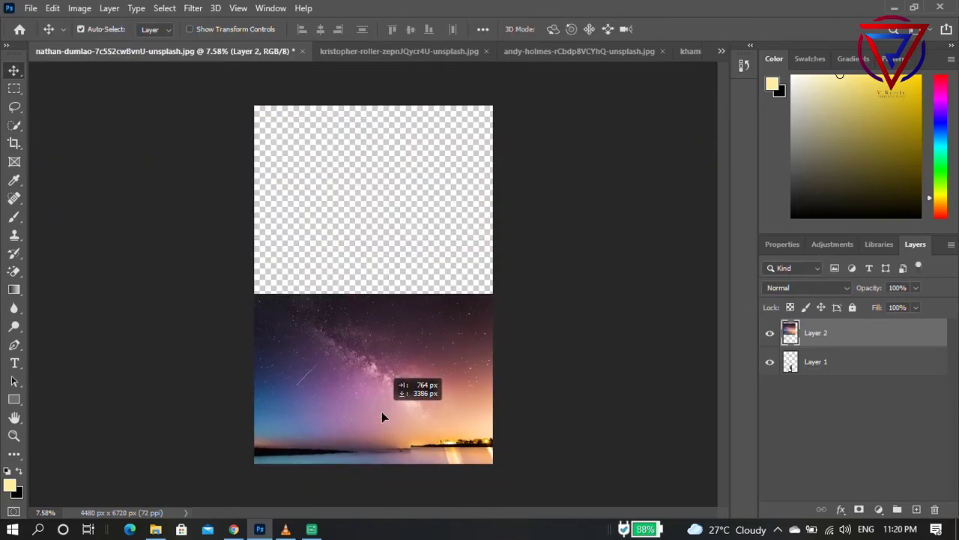
{"action": "left_click_drag", "start_coordinate": [383, 388], "coordinate": [381, 375]}
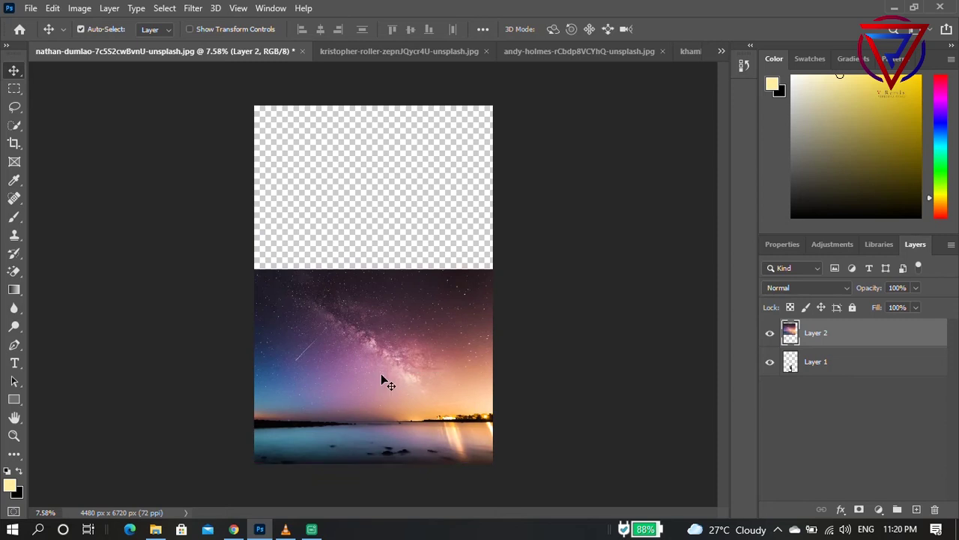
{"action": "left_click", "coordinate": [770, 334]}
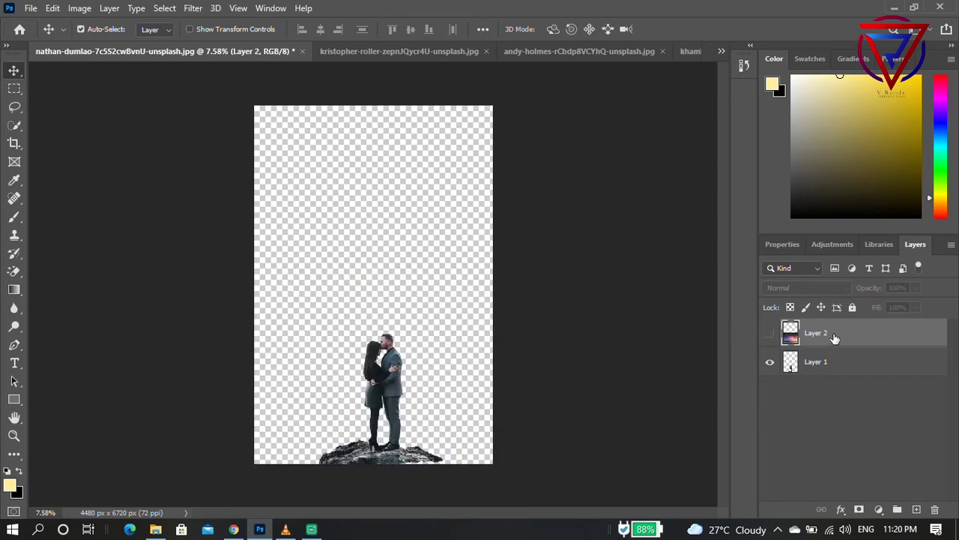
{"action": "left_click", "coordinate": [770, 333]}
{"action": "left_click_drag", "start_coordinate": [833, 332], "coordinate": [846, 380]}
Step: Hide the sky layer, load the couple's outline from Layer 1, and add empty Layer 3
{"action": "scroll", "coordinate": [448, 391], "scroll_direction": "up", "scroll_amount": 2}
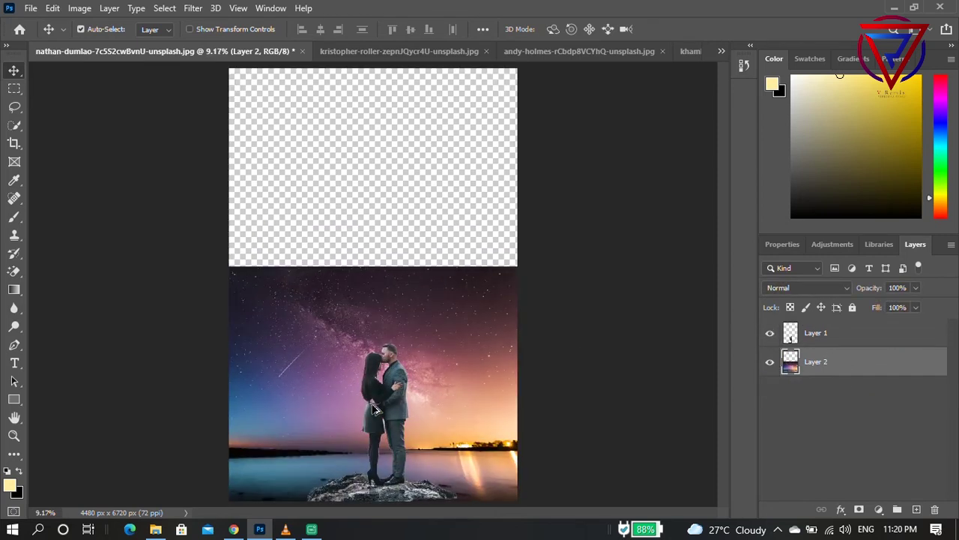
{"action": "scroll", "coordinate": [425, 395], "scroll_direction": "down", "scroll_amount": 1}
{"action": "left_click", "coordinate": [770, 363]}
{"action": "left_click", "coordinate": [817, 334]}
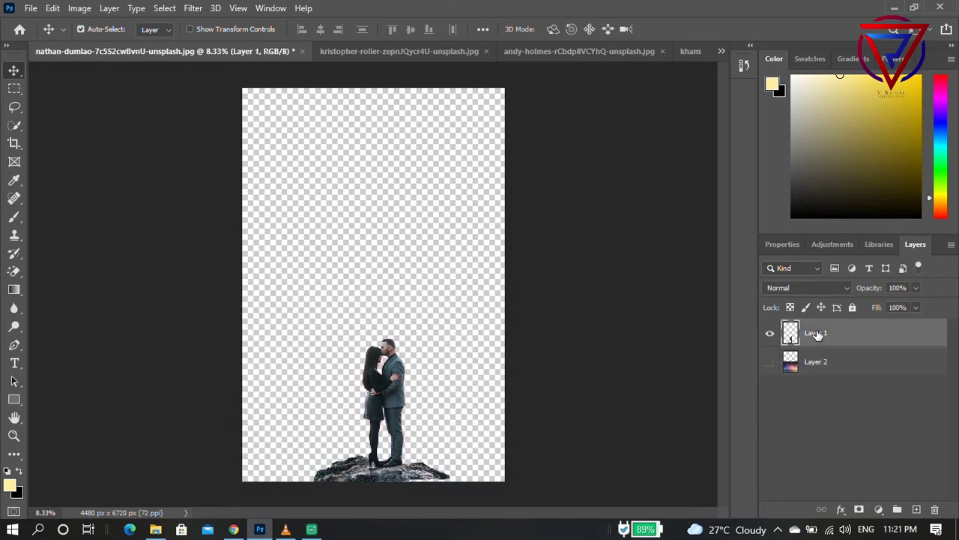
{"action": "left_click", "coordinate": [790, 336], "text": "ctrl"}
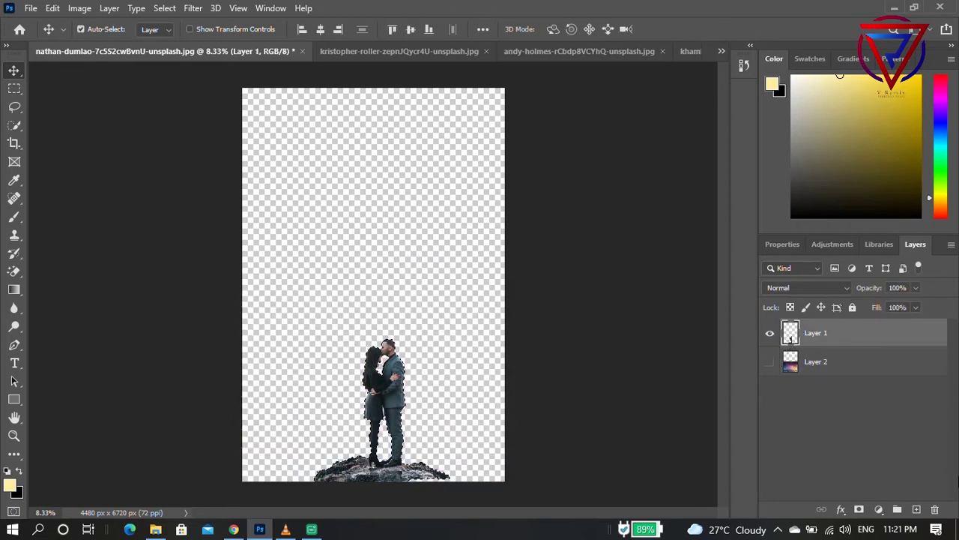
{"action": "left_click", "coordinate": [917, 510]}
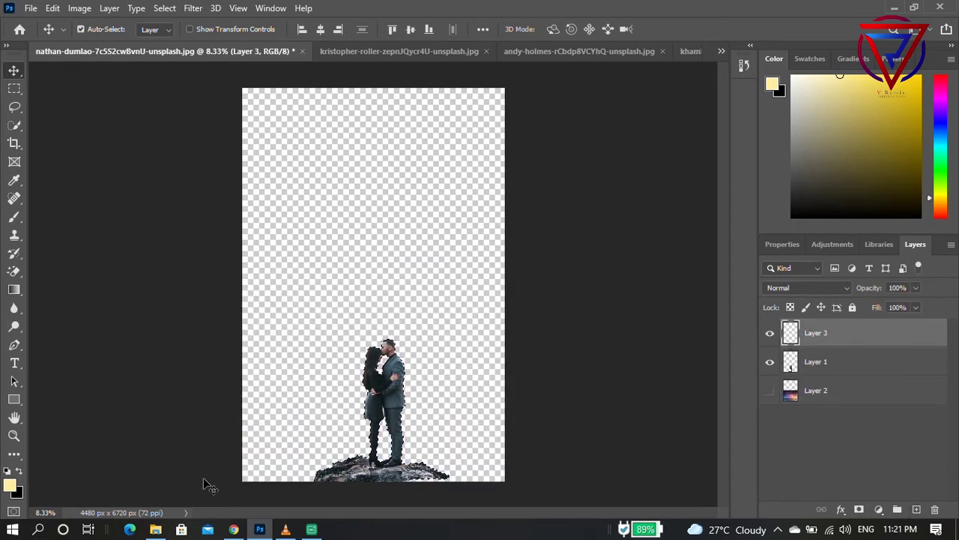
Step: Fill the couple's outline on Layer 3 with solid black
{"action": "key", "text": "shift+F5"}
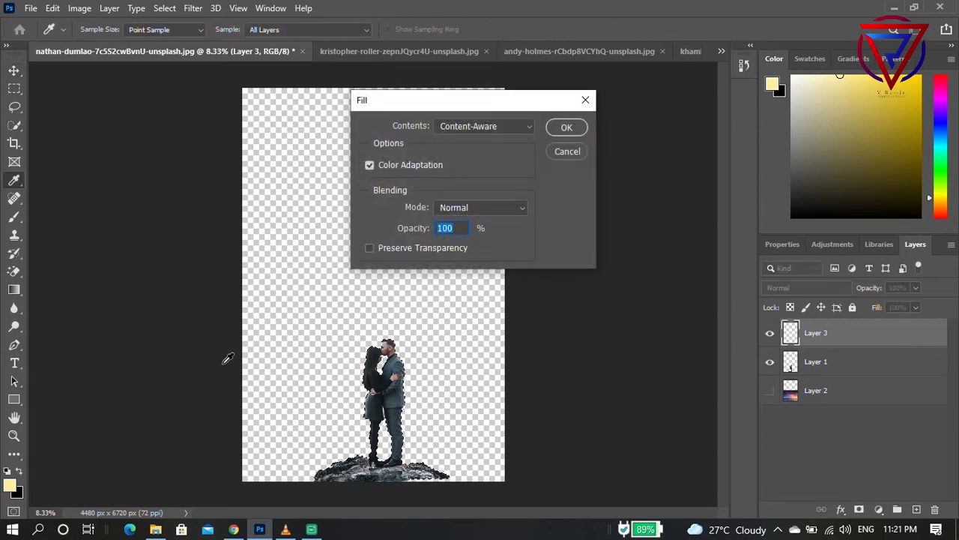
{"action": "left_click", "coordinate": [568, 151]}
{"action": "key", "text": "v"}
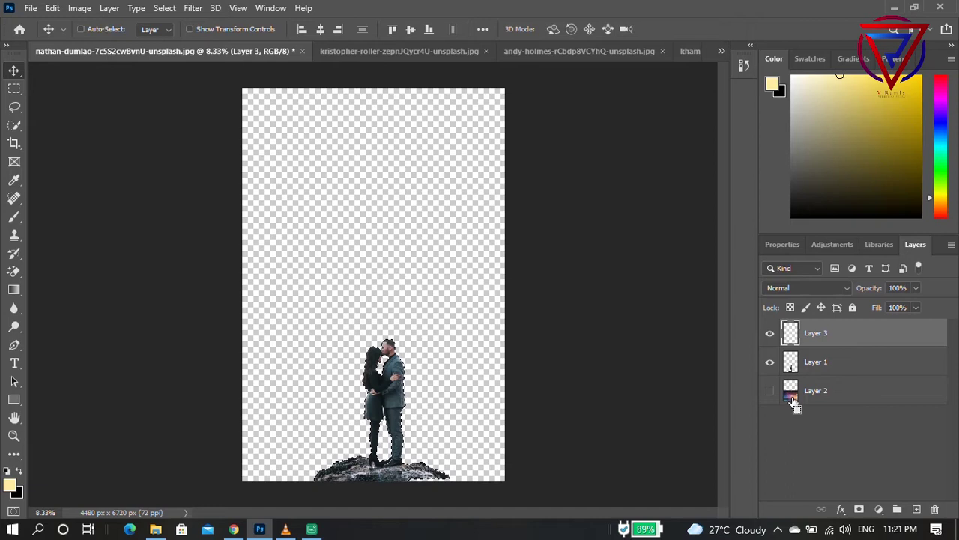
{"action": "key", "text": "ctrl+BackSpace"}
Step: Zoom out to center the black silhouette and choose the Eraser tool
{"action": "key", "text": "ctrl+minus"}
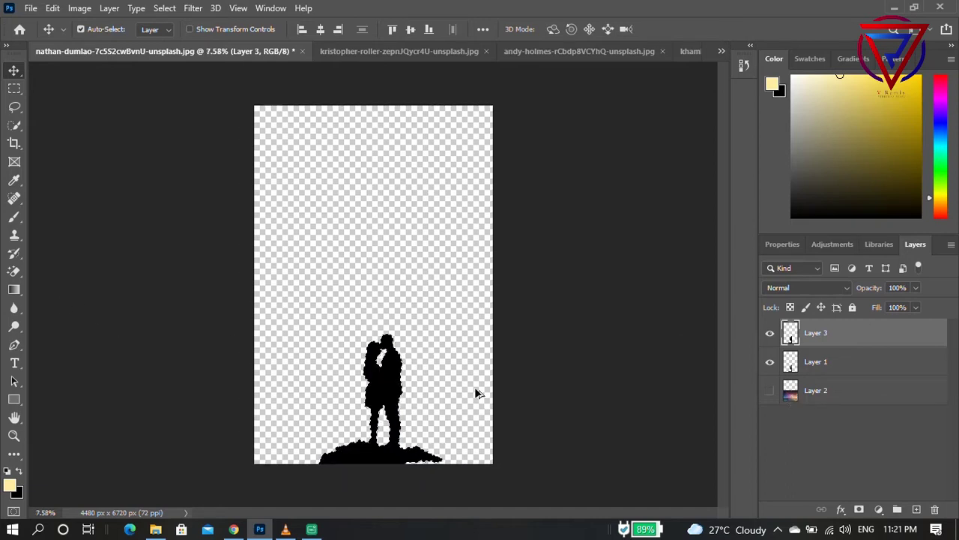
{"action": "scroll", "coordinate": [401, 470], "scroll_direction": "up", "scroll_amount": 2}
{"action": "scroll", "coordinate": [404, 450], "scroll_direction": "up", "scroll_amount": 2}
{"action": "scroll", "coordinate": [407, 439], "scroll_direction": "up", "scroll_amount": 2}
{"action": "left_click_drag", "start_coordinate": [407, 439], "coordinate": [407, 387]}
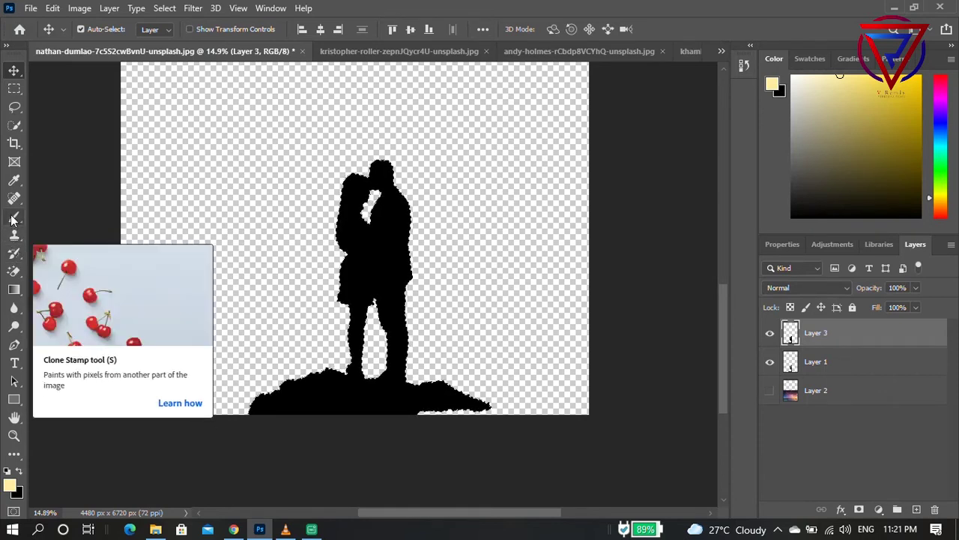
{"action": "left_click", "coordinate": [14, 271]}
{"action": "right_click", "coordinate": [15, 271]}
{"action": "left_click", "coordinate": [75, 270]}
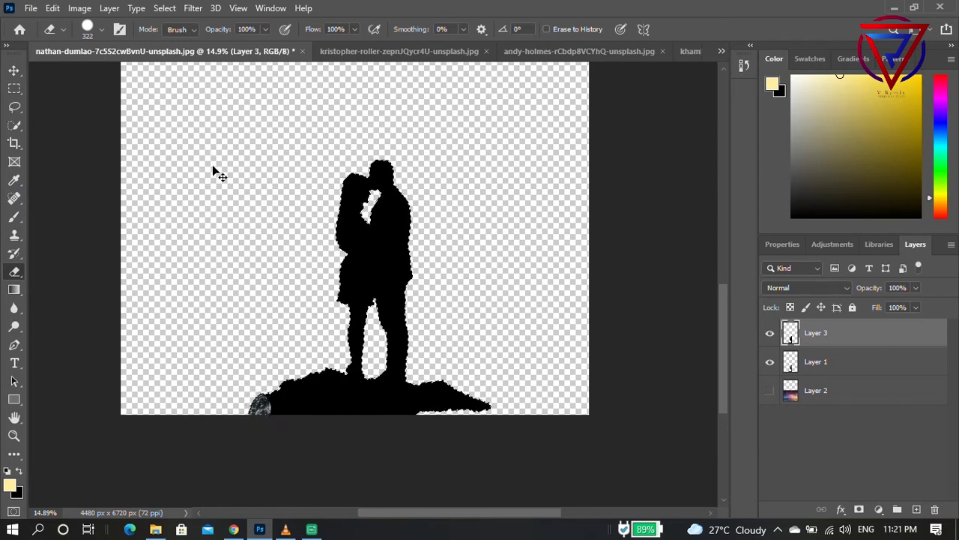
Step: Set the eraser to a Soft Round brush at 27% flow, undoing the test strokes
{"action": "key", "text": "ctrl+z"}
{"action": "left_click_drag", "start_coordinate": [354, 29], "coordinate": [309, 48]}
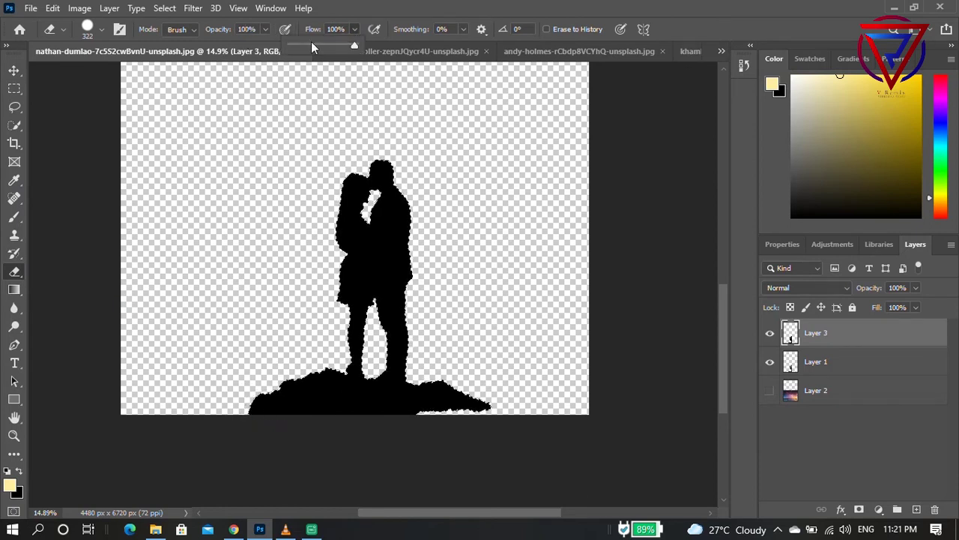
{"action": "left_click_drag", "start_coordinate": [261, 385], "coordinate": [364, 398]}
{"action": "key", "text": "ctrl+z"}
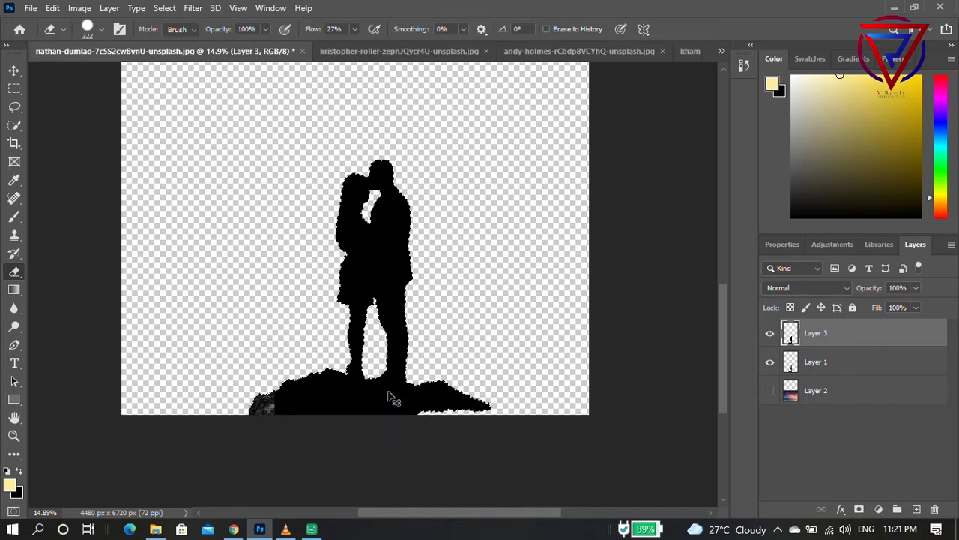
{"action": "right_click", "coordinate": [333, 184]}
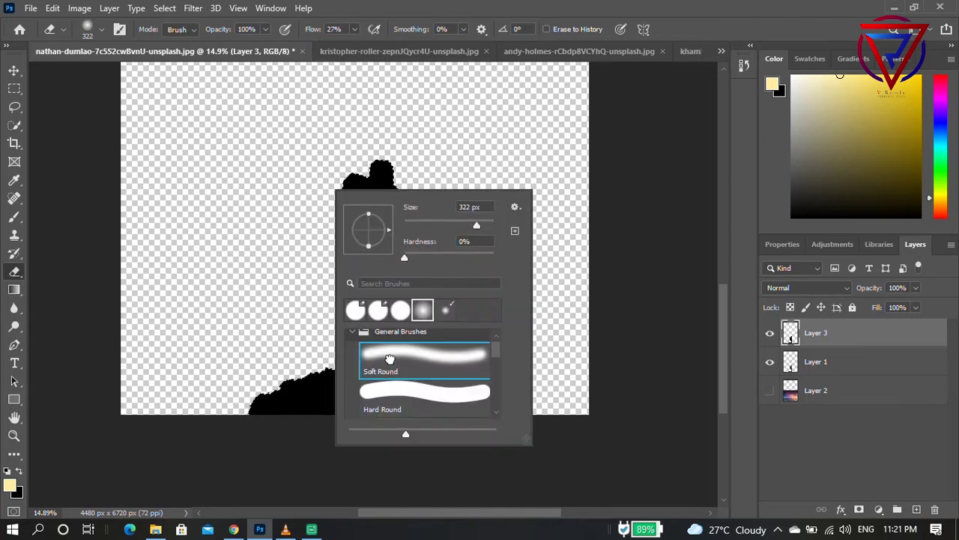
{"action": "double_click", "coordinate": [379, 362]}
{"action": "mouse_move", "coordinate": [276, 401]}
{"action": "left_mouse_down"}
{"action": "mouse_move", "coordinate": [319, 392]}
{"action": "mouse_move", "coordinate": [468, 401]}
{"action": "mouse_move", "coordinate": [325, 422]}
{"action": "mouse_move", "coordinate": [265, 400]}
{"action": "left_mouse_up"}
{"action": "key", "text": "ctrl+z"}
{"action": "key", "text": "ctrl+z"}
{"action": "key", "text": "ctrl+z"}
{"action": "key", "text": "ctrl+z"}
{"action": "key", "text": "ctrl+z"}
{"action": "key", "text": "ctrl+z"}
{"action": "key", "text": "ctrl+z"}
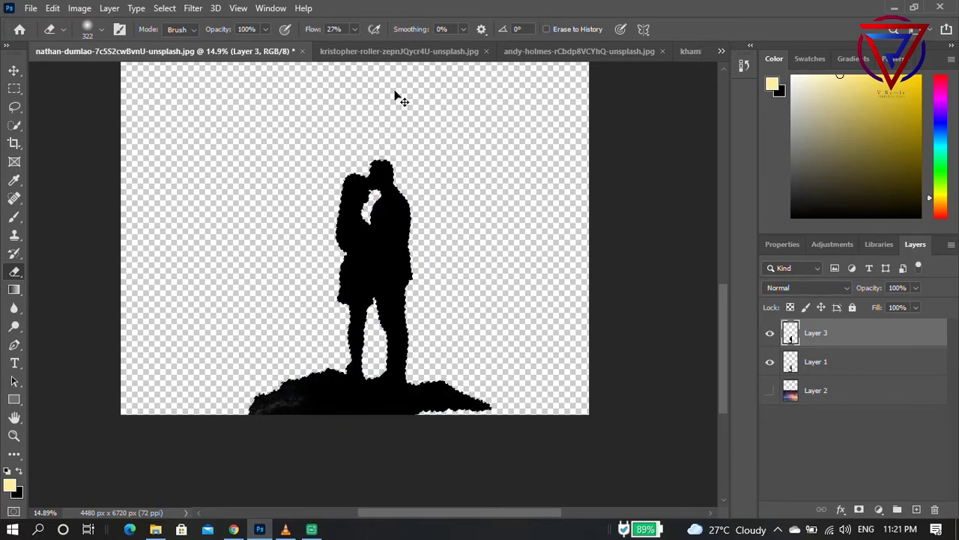
Step: Erase along the rock under the couple with a 400-size soft eraser
{"action": "left_click", "coordinate": [355, 29]}
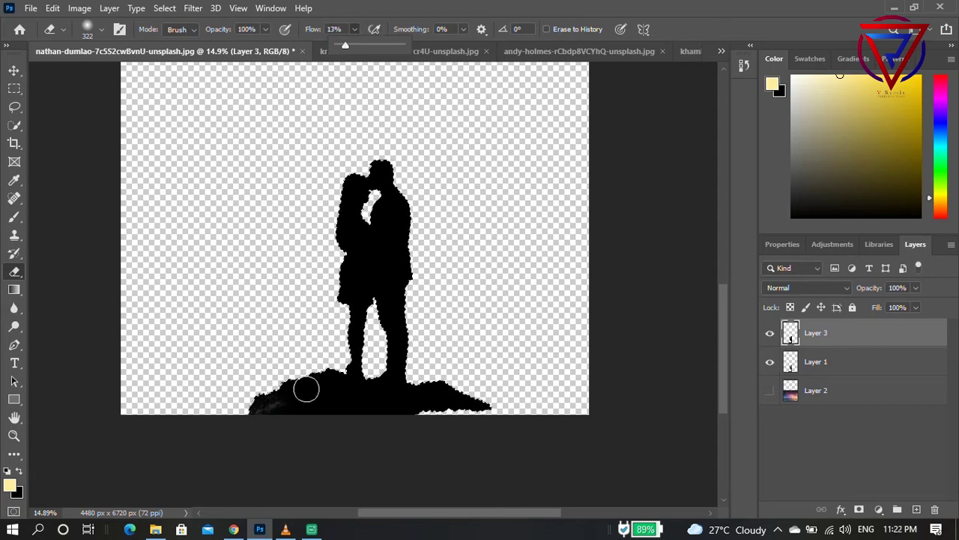
{"action": "key", "text": "bracketright"}
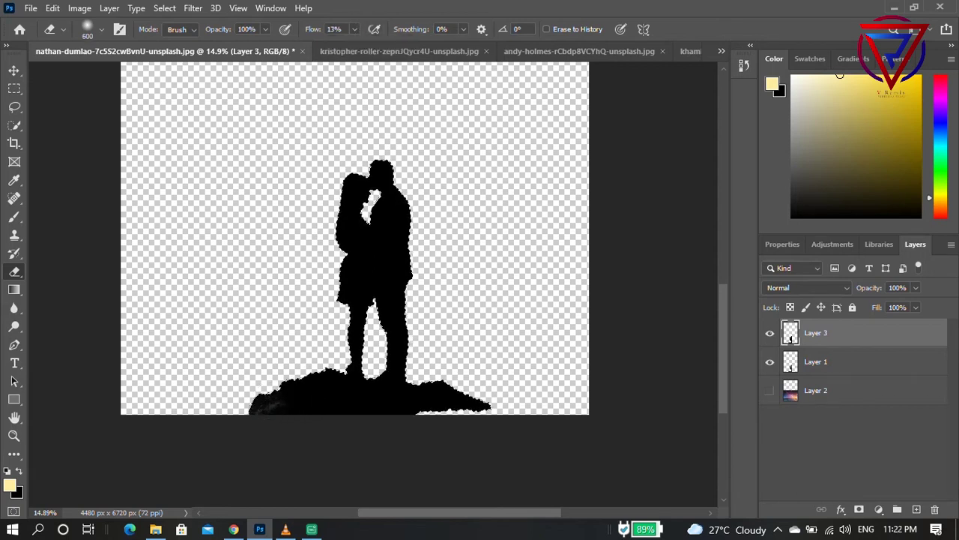
{"action": "left_click_drag", "start_coordinate": [374, 401], "coordinate": [309, 402]}
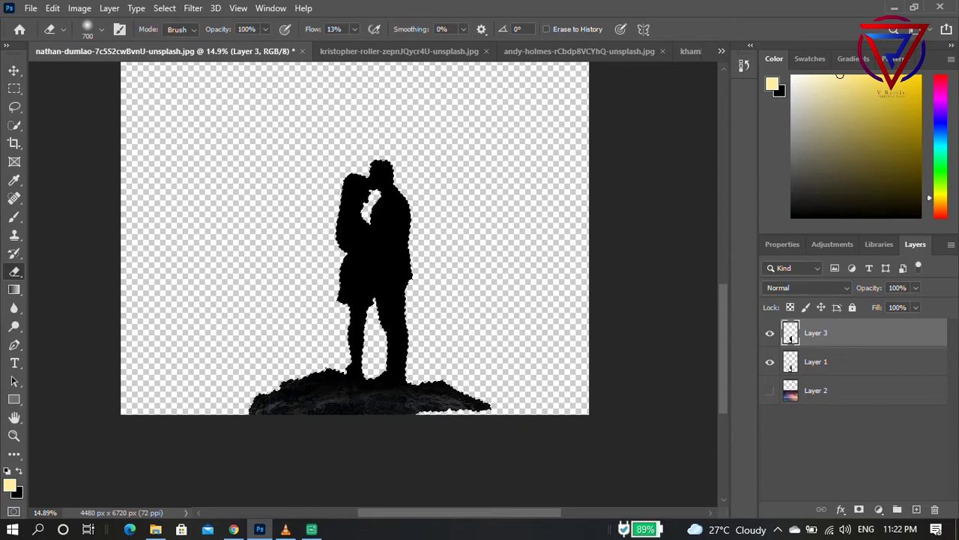
{"action": "left_click_drag", "start_coordinate": [292, 397], "coordinate": [397, 405]}
Step: Set Layer 3 opacity to 79%, merge it with Layer 1, and show the Layer 2 sky
{"action": "left_click", "coordinate": [915, 287]}
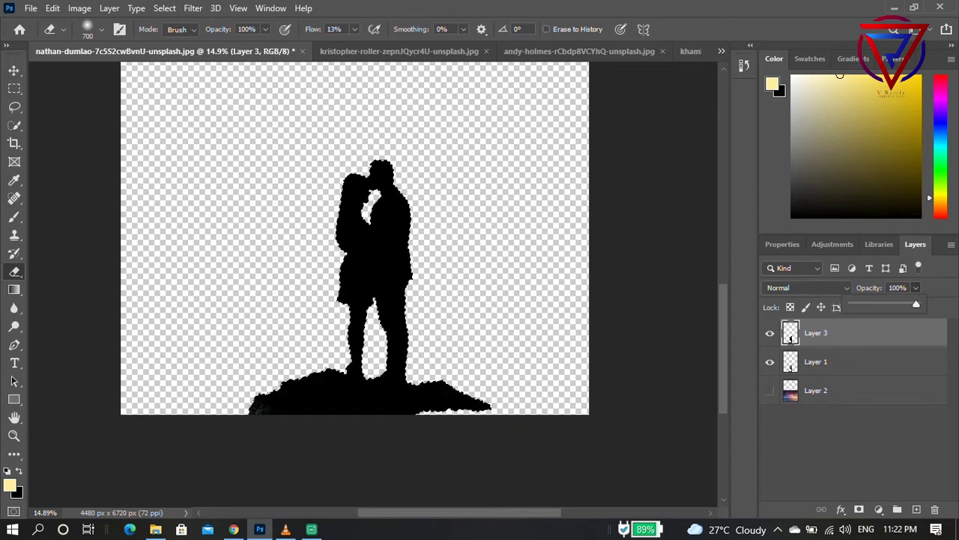
{"action": "left_click_drag", "start_coordinate": [891, 304], "coordinate": [903, 304]}
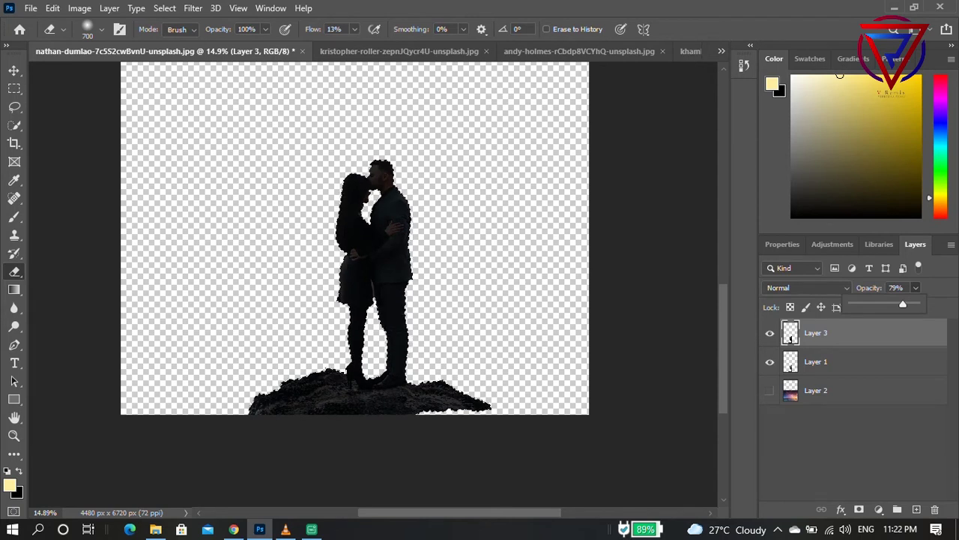
{"action": "left_click", "coordinate": [816, 361], "text": "ctrl"}
{"action": "key", "text": "ctrl+e"}
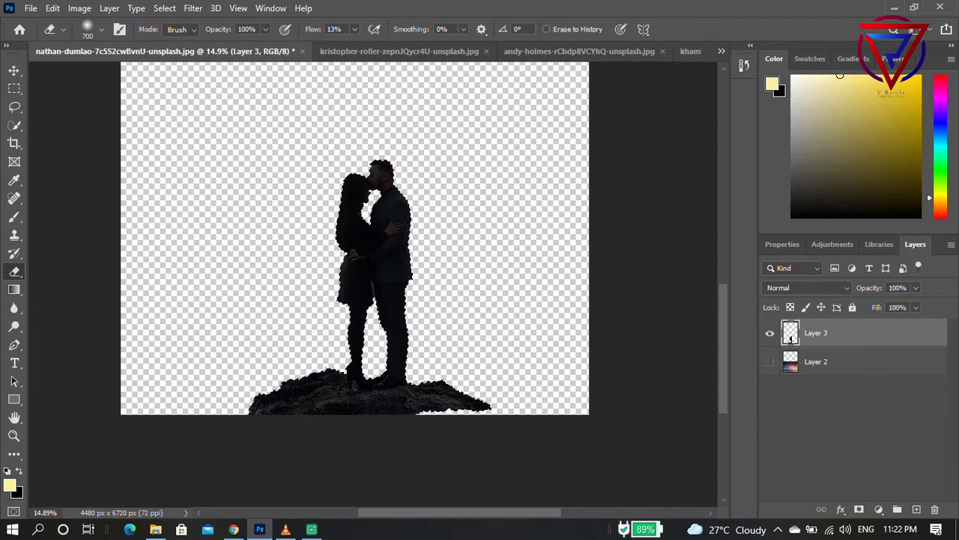
{"action": "left_click_drag", "start_coordinate": [791, 337], "coordinate": [791, 367]}
{"action": "left_click", "coordinate": [791, 361], "text": "ctrl"}
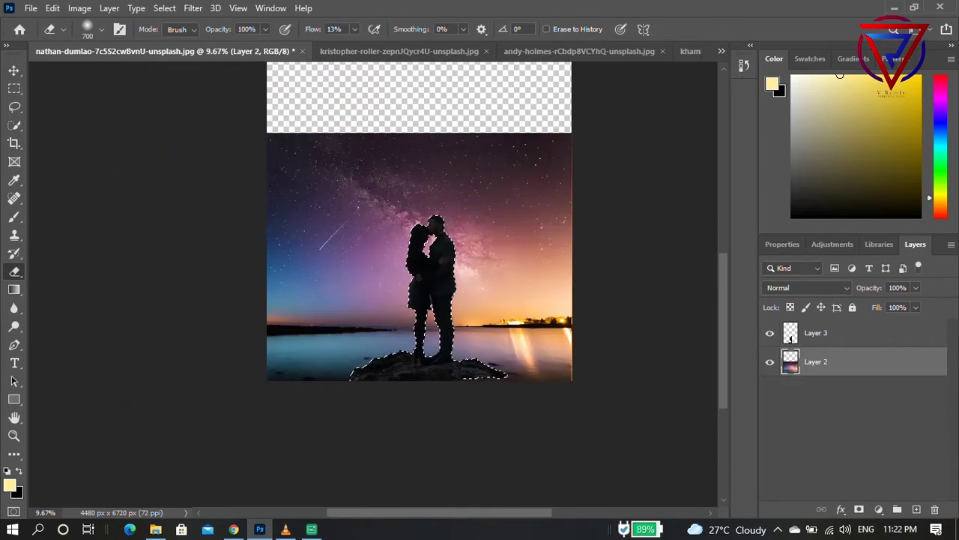
Step: Copy the whole starry Milky Way image and paste it into the couple document
{"action": "key", "text": "ctrl+minus"}
{"action": "key", "text": "ctrl+minus"}
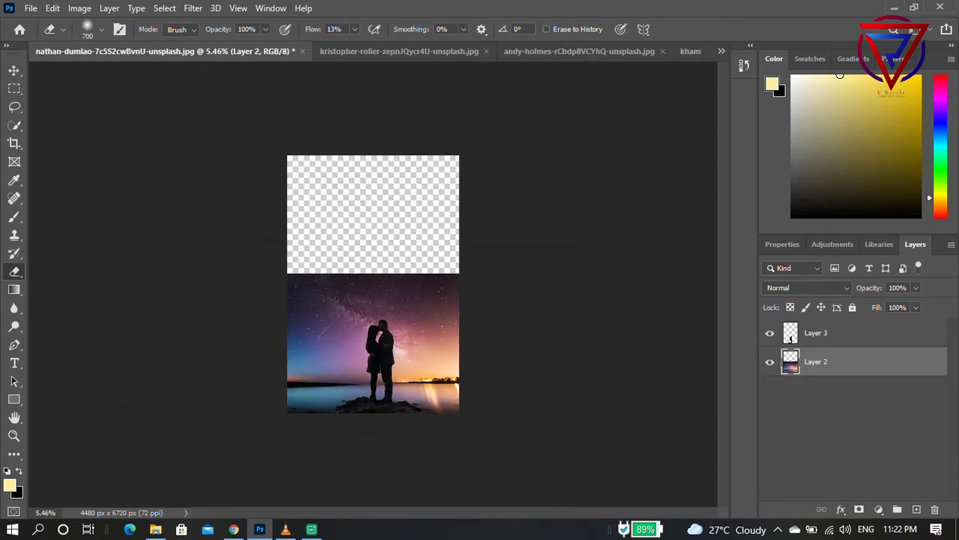
{"action": "key", "text": "ctrl+Tab"}
{"action": "key", "text": "ctrl+w"}
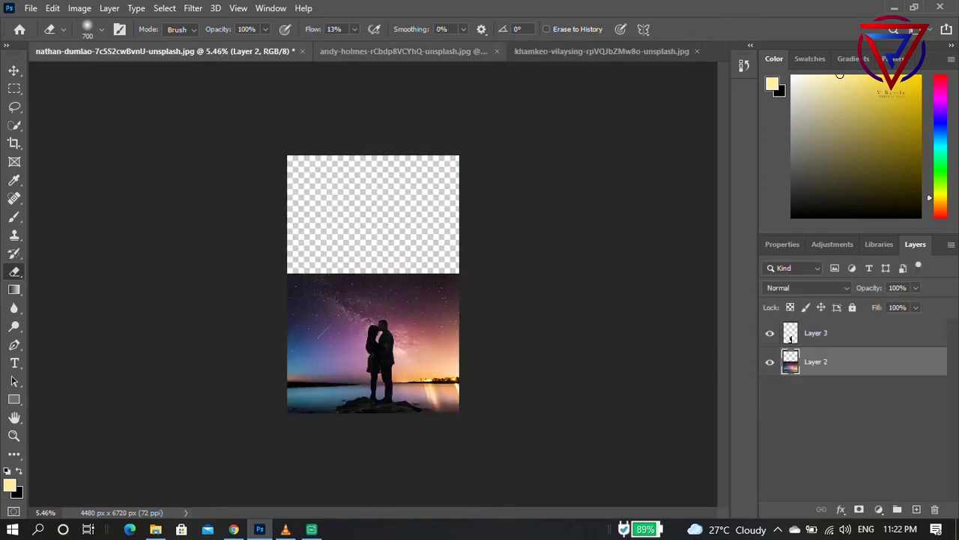
{"action": "key", "text": "ctrl+Tab"}
{"action": "key", "text": "v"}
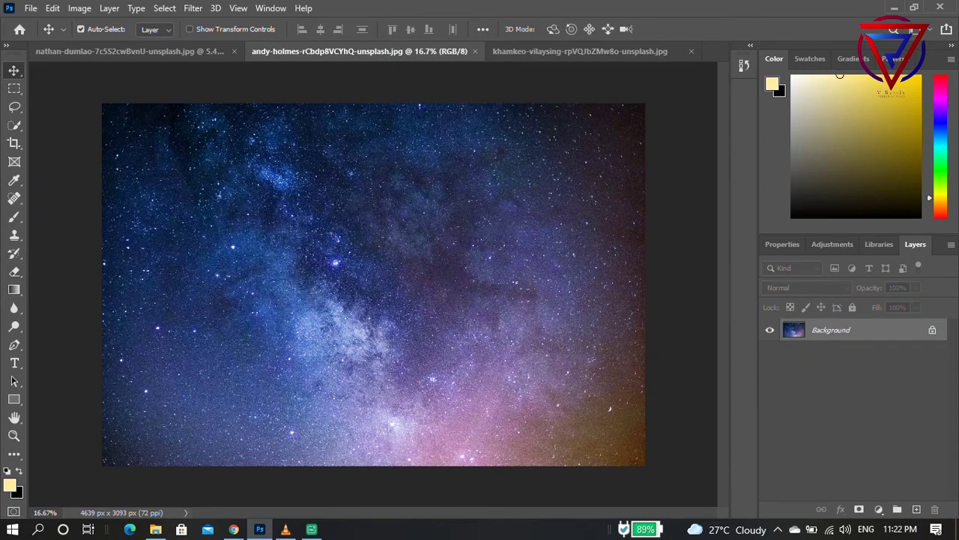
{"action": "key", "text": "ctrl+shift+Tab"}
{"action": "key", "text": "ctrl+v"}
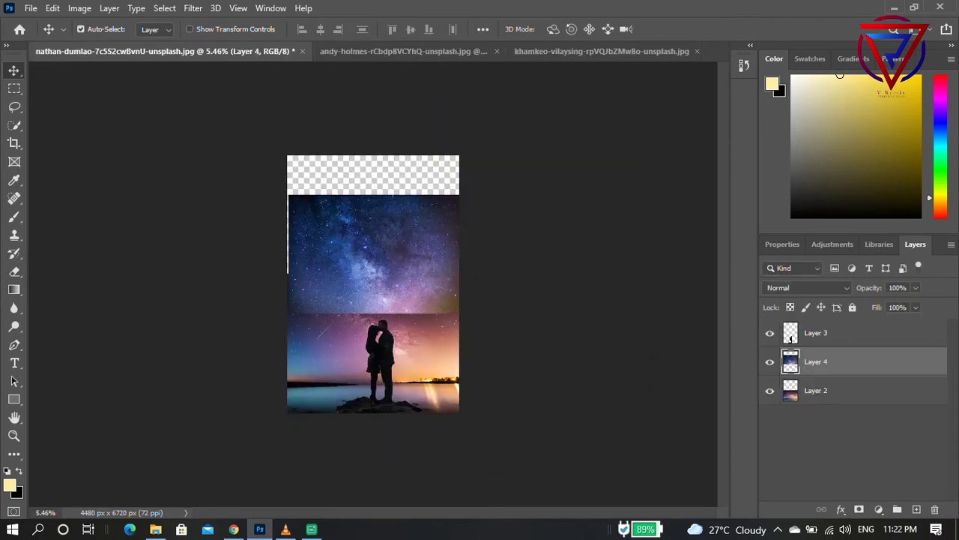
Step: Move the pasted sky to the empty top, scale it to canvas width, and close the sky file
{"action": "left_click_drag", "start_coordinate": [378, 251], "coordinate": [378, 210]}
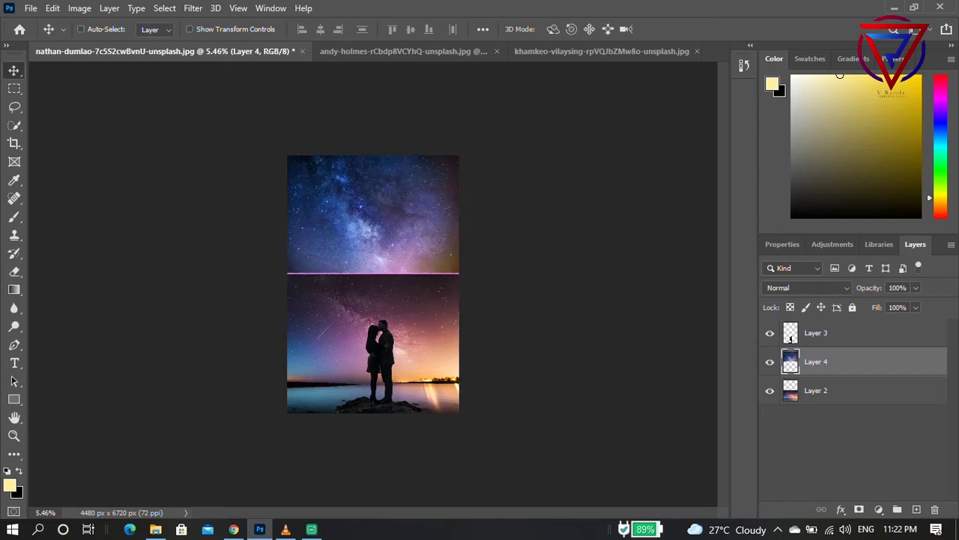
{"action": "key", "text": "ctrl+t"}
{"action": "left_click_drag", "start_coordinate": [462, 273], "coordinate": [458, 279]}
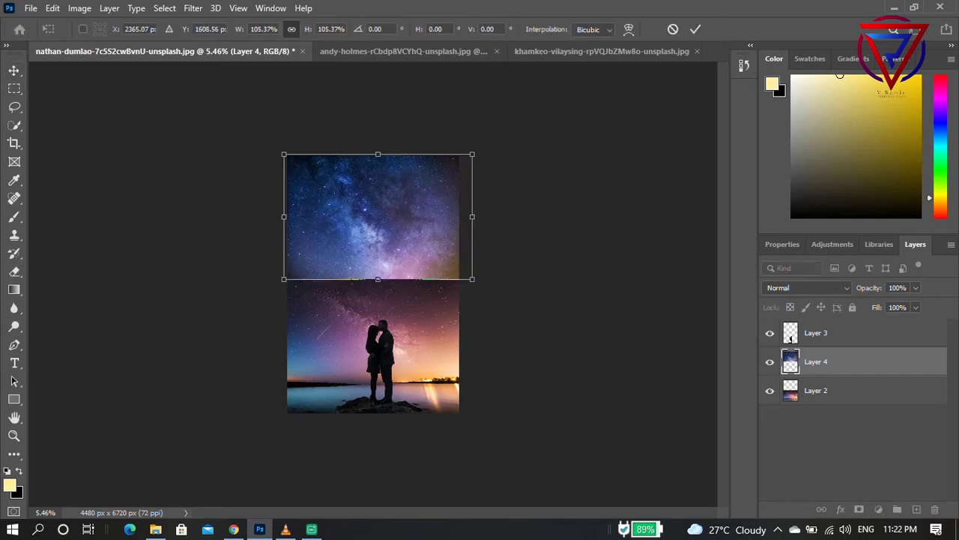
{"action": "key", "text": "Return"}
{"action": "left_click", "coordinate": [496, 51]}
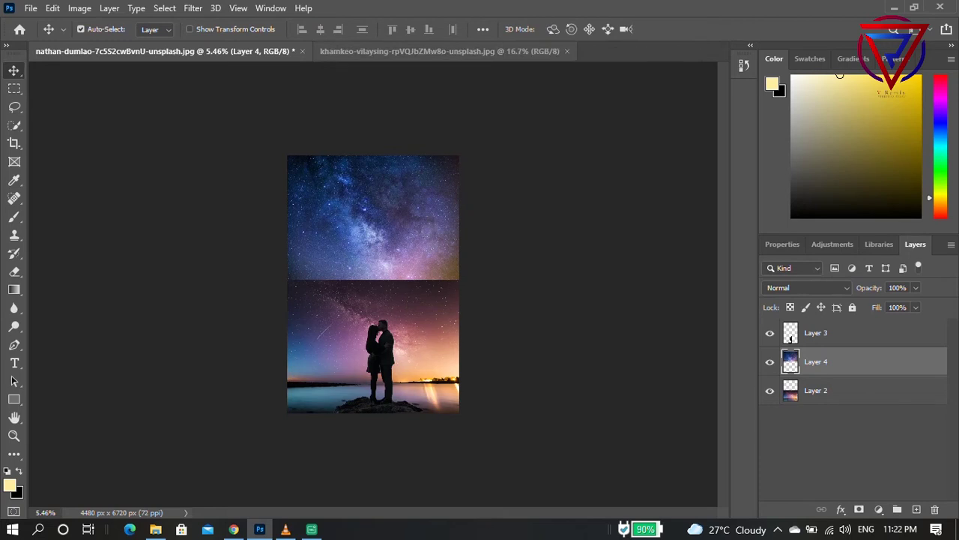
Step: Bring the darker night-sky photo in as Layer 5, enlarged to cover the canvas
{"action": "left_click", "coordinate": [440, 51]}
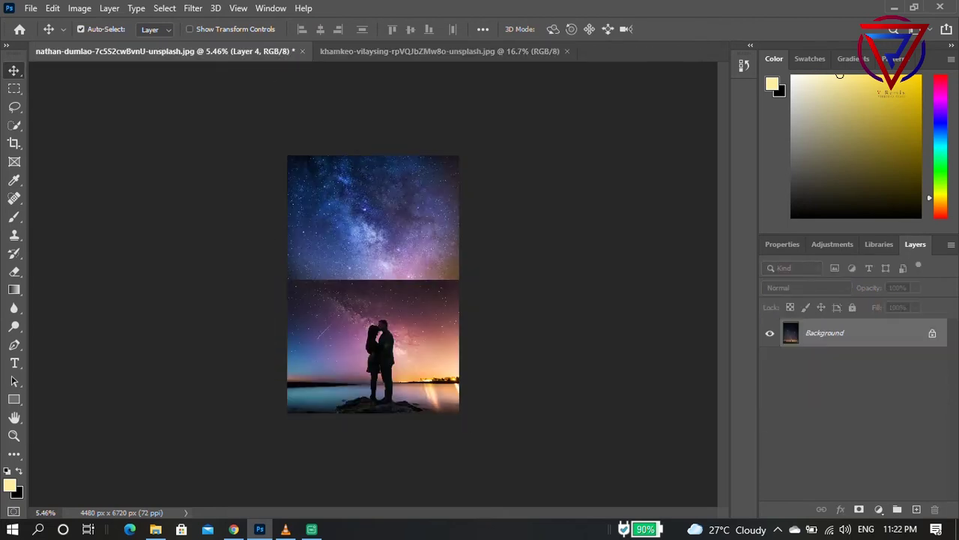
{"action": "left_click_drag", "start_coordinate": [322, 114], "coordinate": [375, 250]}
{"action": "key", "text": "ctrl+t"}
{"action": "left_click_drag", "start_coordinate": [407, 298], "coordinate": [488, 420]}
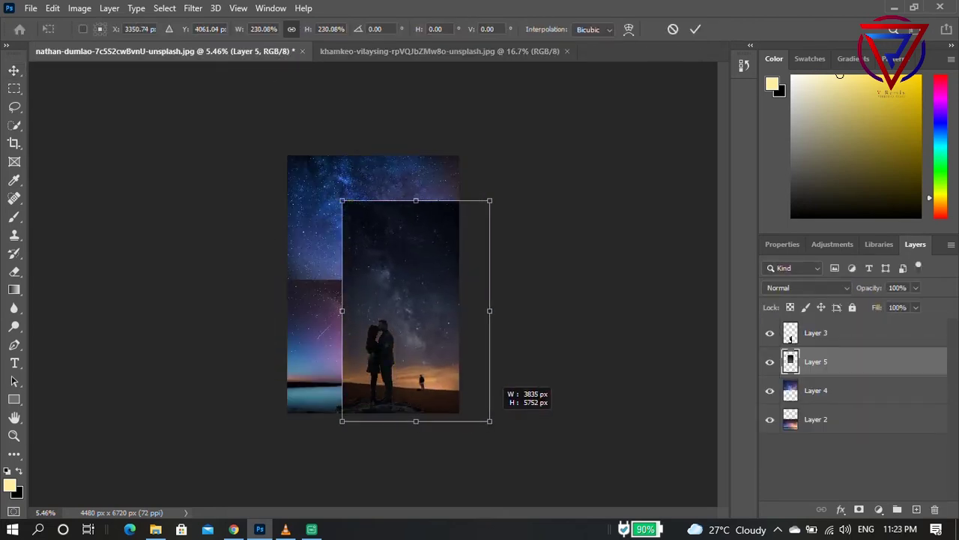
{"action": "left_click_drag", "start_coordinate": [433, 279], "coordinate": [370, 231]}
{"action": "left_click_drag", "start_coordinate": [428, 382], "coordinate": [461, 416]}
{"action": "key", "text": "Return"}
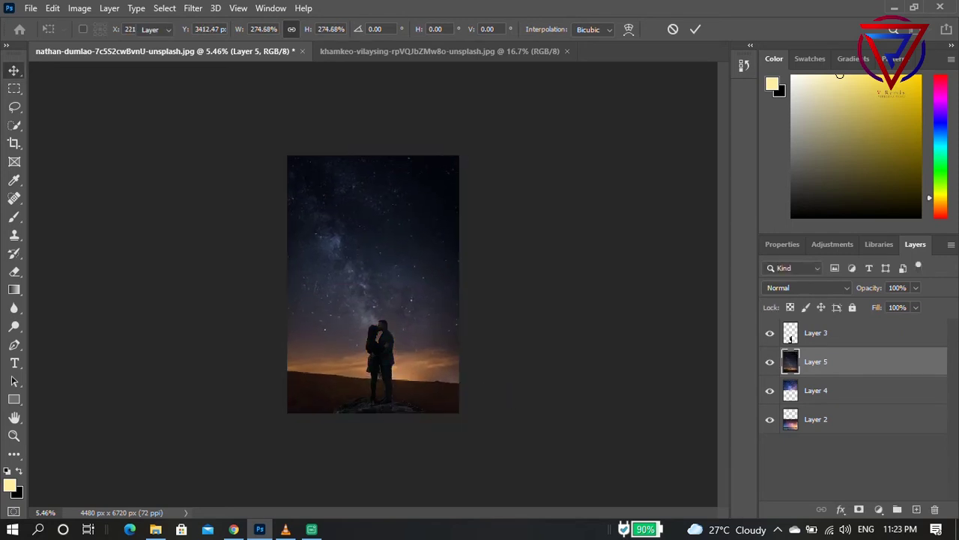
Step: Move the night-sky layer to the bottom of the stack and delete Milky Way Layer 4
{"action": "left_click_drag", "start_coordinate": [815, 361], "coordinate": [795, 427]}
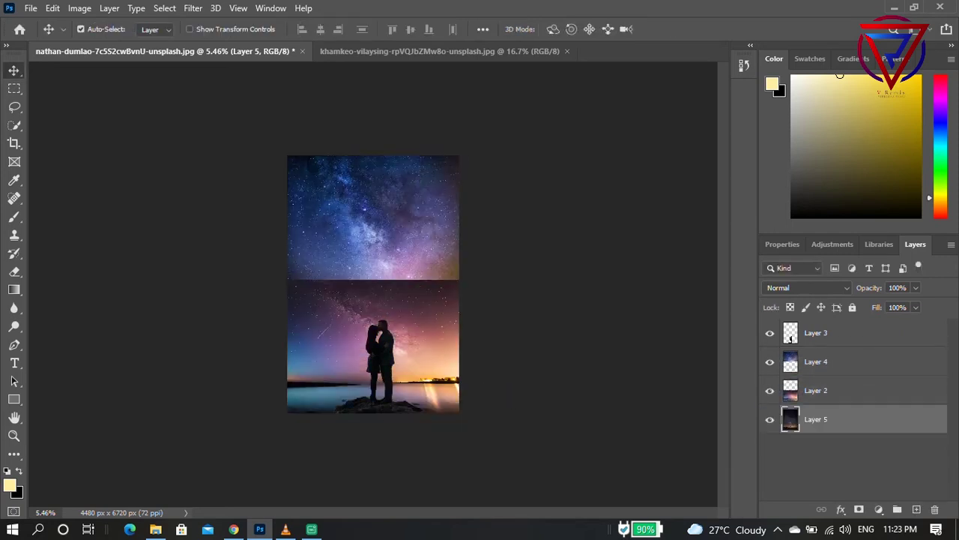
{"action": "left_click", "coordinate": [816, 361]}
{"action": "key", "text": "Delete"}
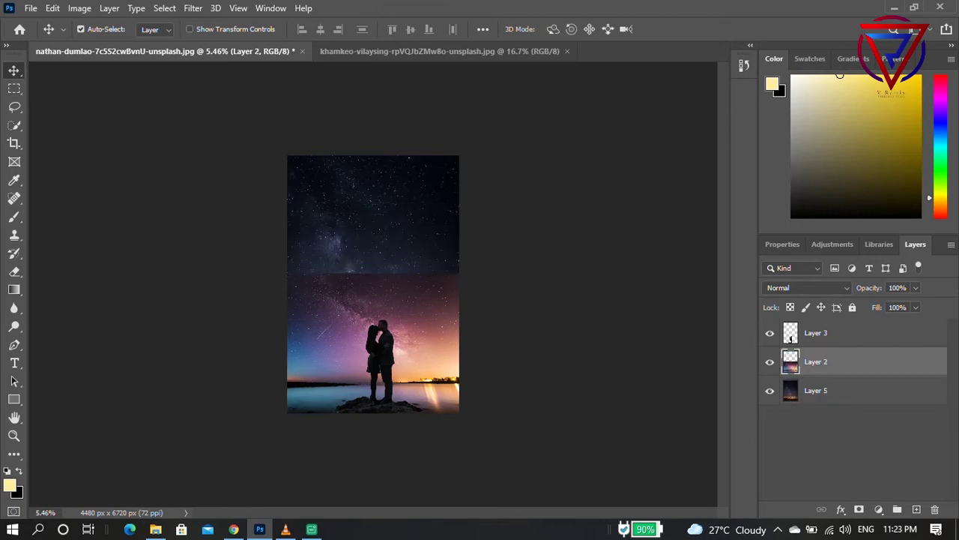
Step: Choose the standard Eraser with a soft round brush at size 2300
{"action": "left_click", "coordinate": [14, 271]}
{"action": "left_click", "coordinate": [75, 272]}
{"action": "right_click", "coordinate": [401, 265]}
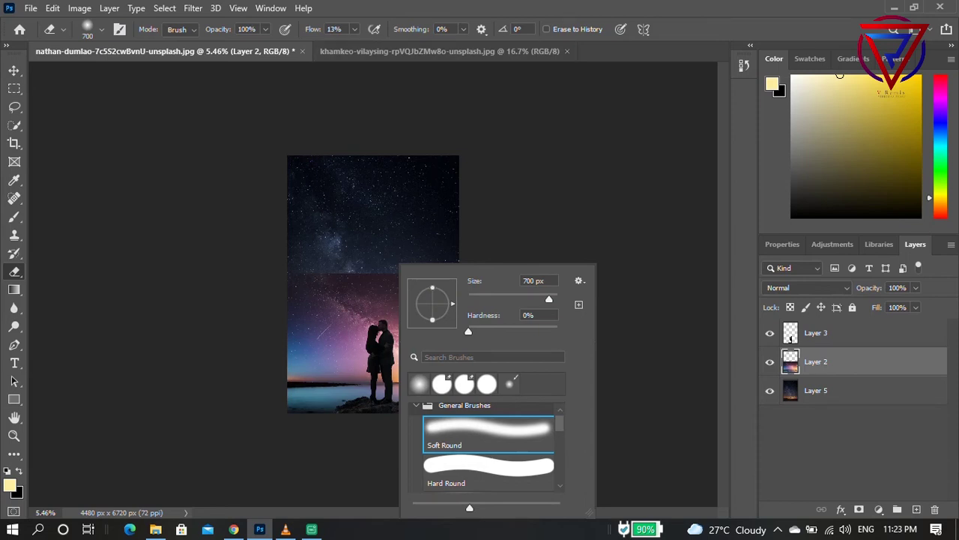
{"action": "key", "text": "Escape"}
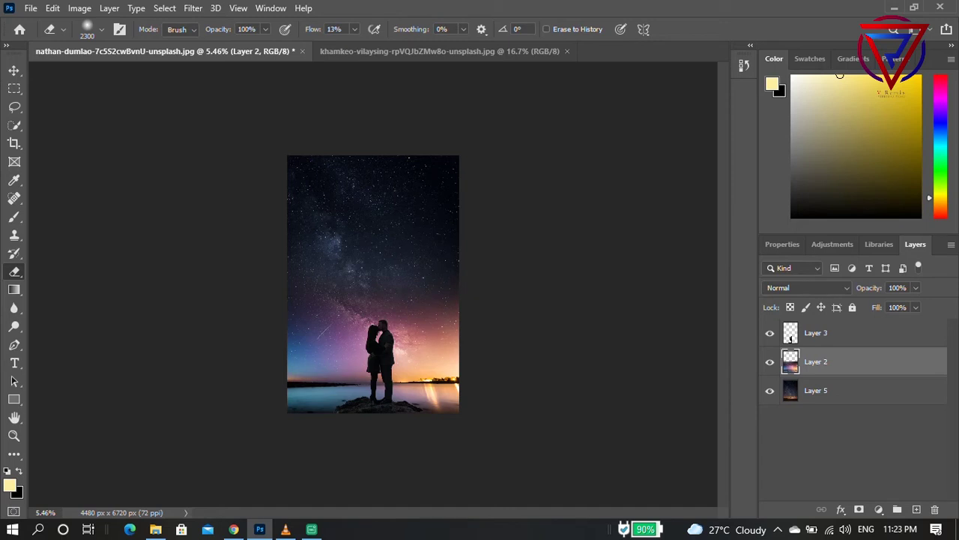
Step: Erase Layer 2's hard top edge into the night sky, undoing one stroke
{"action": "left_click_drag", "start_coordinate": [420, 240], "coordinate": [446, 243]}
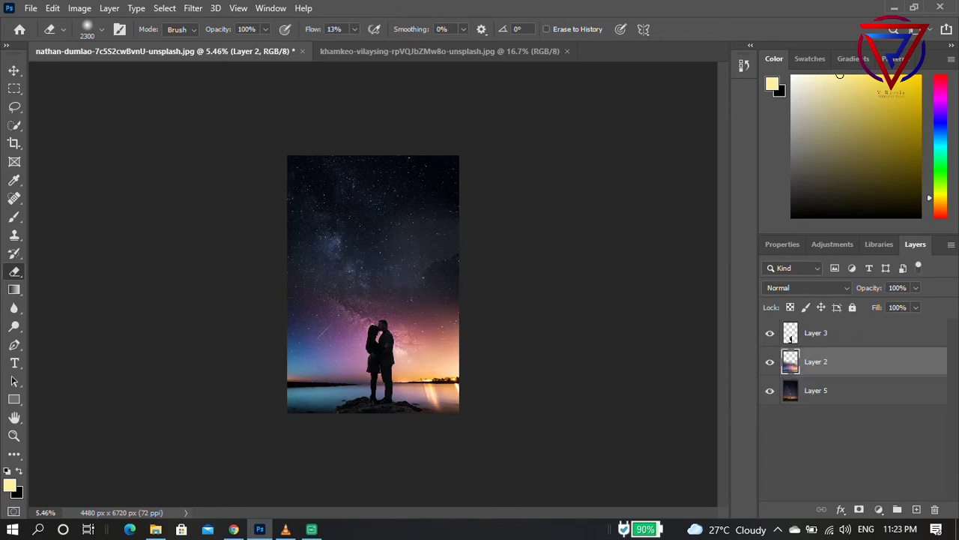
{"action": "key", "text": "ctrl+z"}
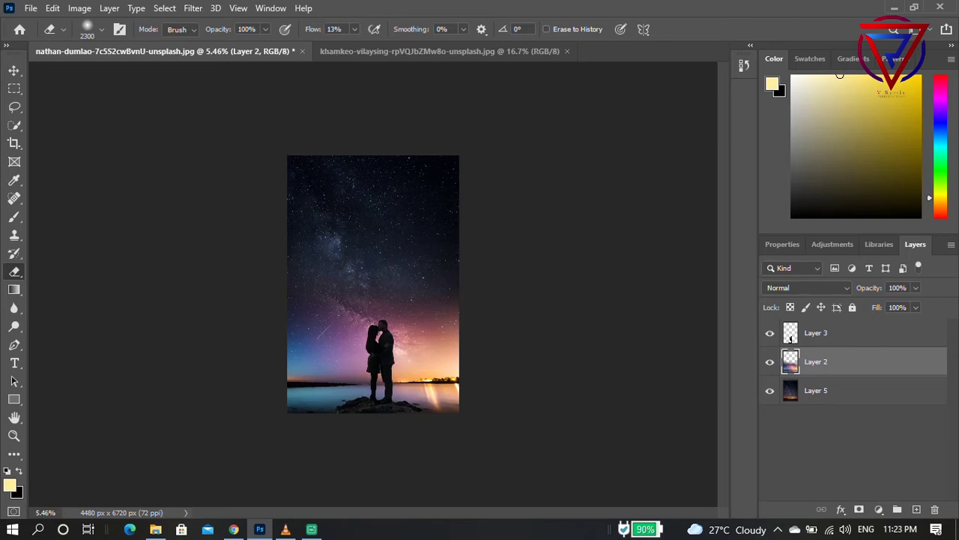
{"action": "key", "text": "ctrl+plus"}
{"action": "key", "text": "ctrl+minus"}
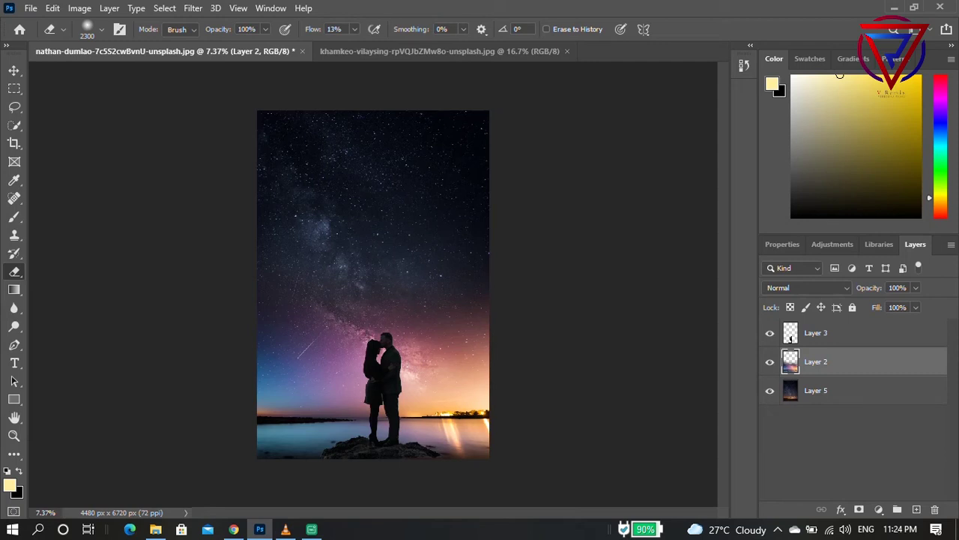
{"action": "key", "text": "ctrl+minus"}
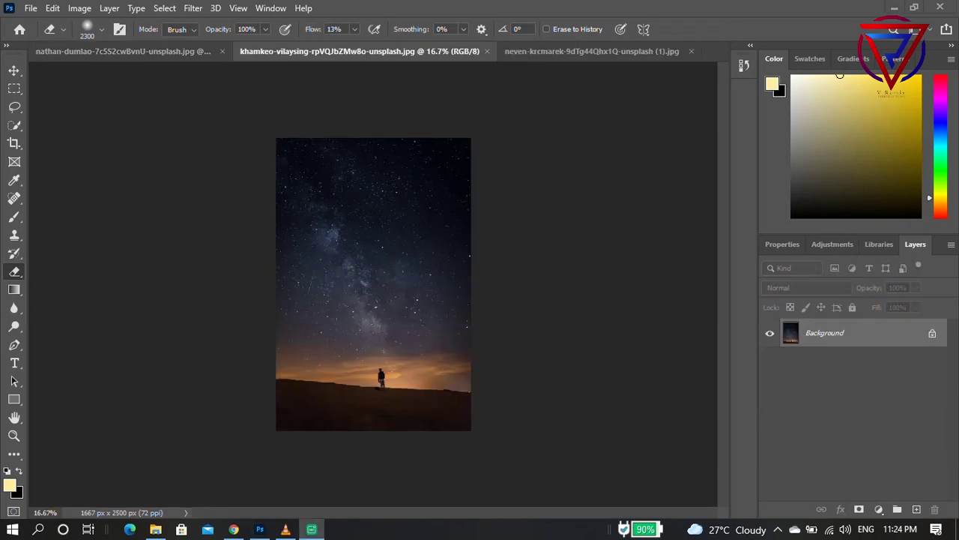
Step: Remove the black background from the moon photo with the Magic Eraser
{"action": "left_click", "coordinate": [570, 51]}
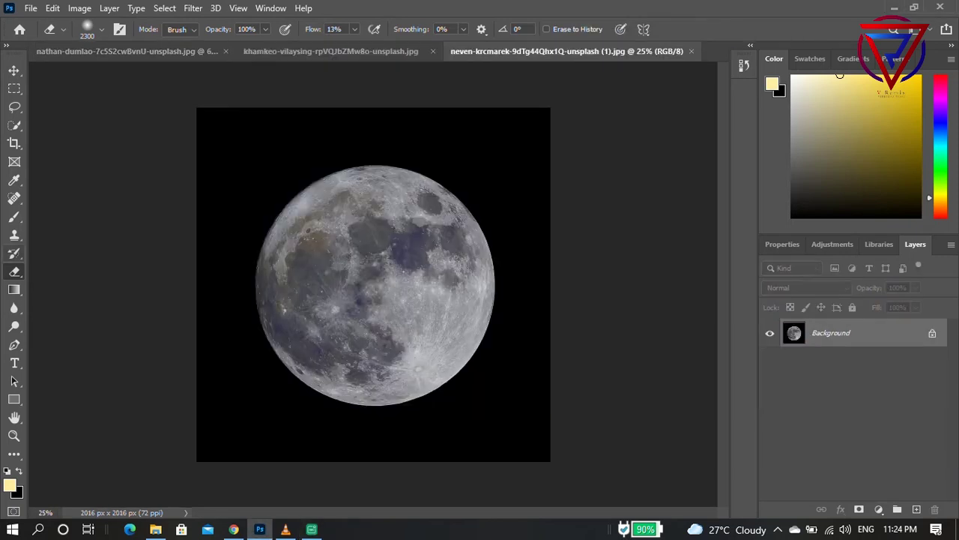
{"action": "right_click", "coordinate": [15, 272]}
{"action": "left_click", "coordinate": [83, 300]}
{"action": "left_click", "coordinate": [225, 135]}
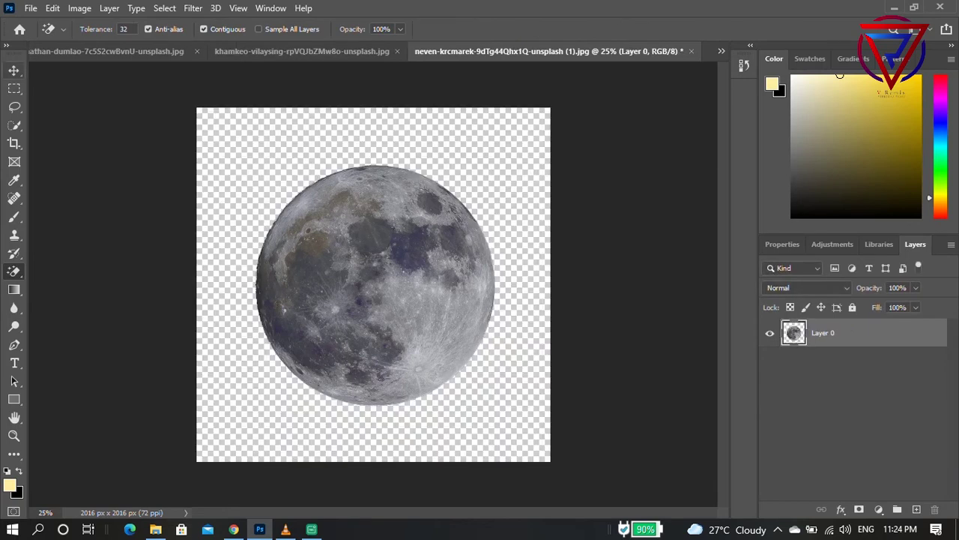
Step: Drag the cut-out moon into the couple composite as Layer 6 and select its outline
{"action": "key", "text": "v"}
{"action": "mouse_move", "coordinate": [465, 285]}
{"action": "left_mouse_down"}
{"action": "mouse_move", "coordinate": [360, 51]}
{"action": "mouse_move", "coordinate": [124, 51]}
{"action": "mouse_move", "coordinate": [392, 247]}
{"action": "left_mouse_up"}
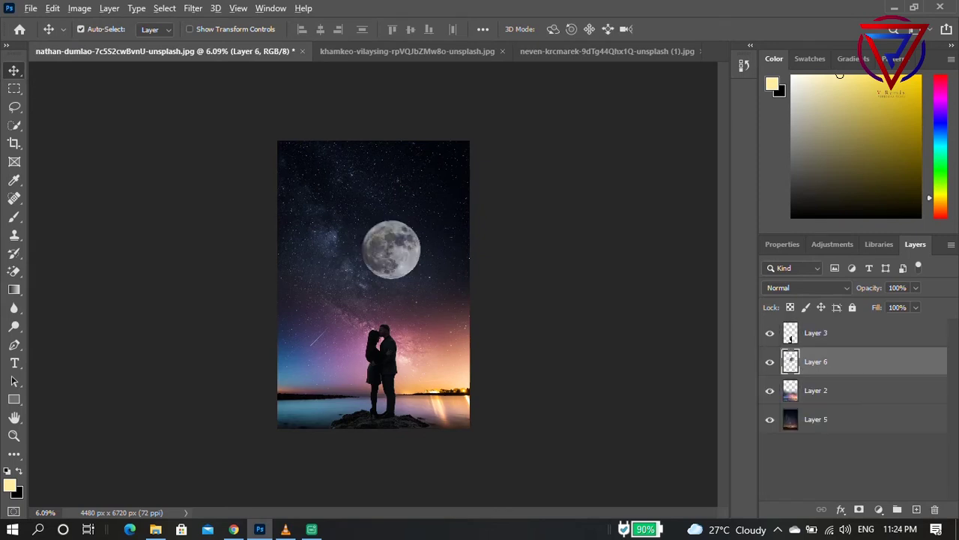
{"action": "scroll", "coordinate": [373, 285], "scroll_direction": "up", "scroll_amount": 3}
{"action": "scroll", "coordinate": [374, 285], "scroll_direction": "down", "scroll_amount": 2}
{"action": "scroll", "coordinate": [373, 285], "scroll_direction": "down", "scroll_amount": 1}
{"action": "scroll", "coordinate": [373, 285], "scroll_direction": "up", "scroll_amount": 1}
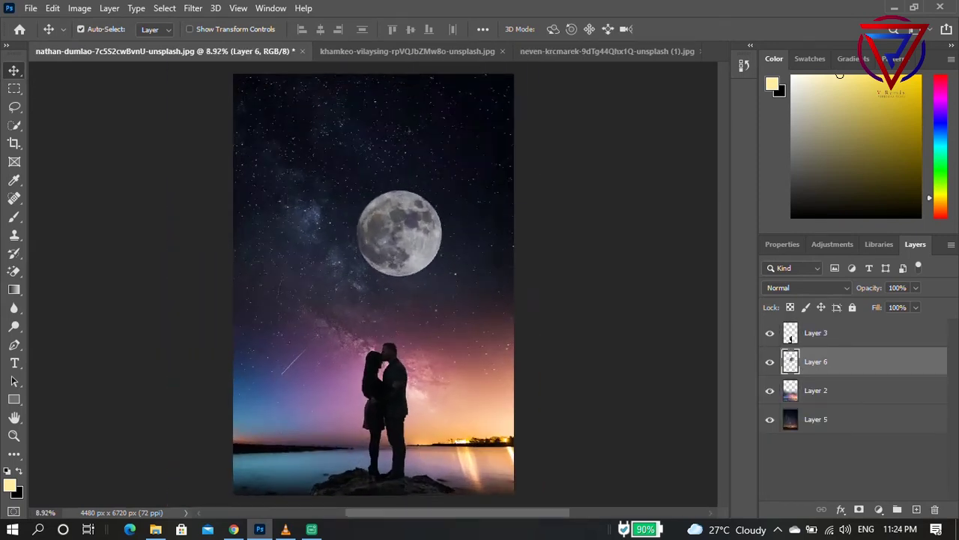
{"action": "scroll", "coordinate": [471, 195], "scroll_direction": "up", "scroll_amount": 1}
{"action": "left_click", "coordinate": [791, 337], "text": "ctrl"}
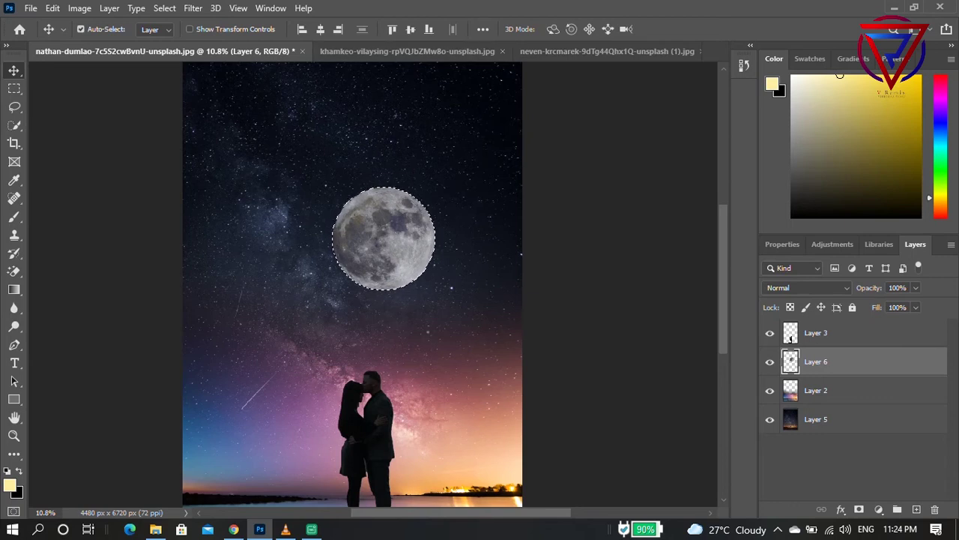
Step: Add a new empty layer above the moon and swap the foreground and background colours
{"action": "key", "text": "ctrl+shift+alt+n"}
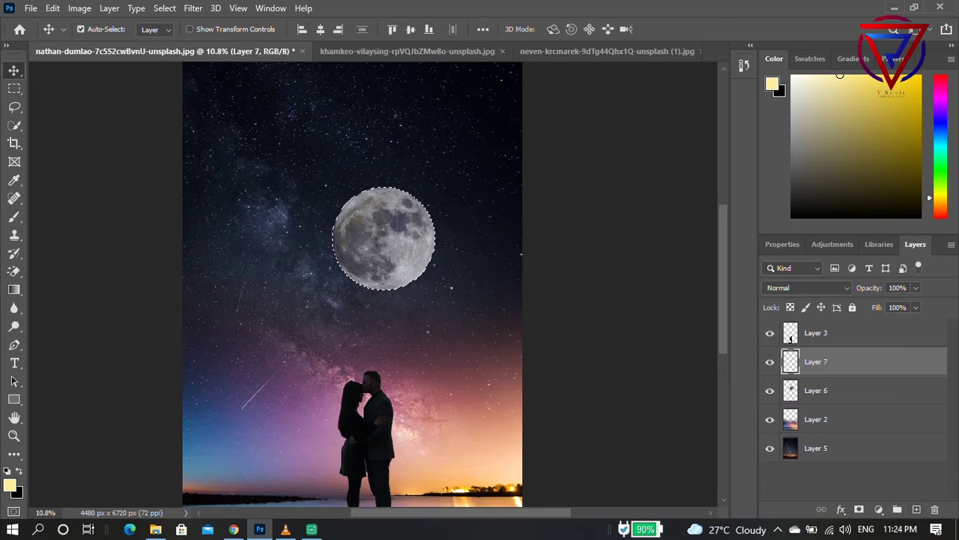
{"action": "key", "text": "shift+F5"}
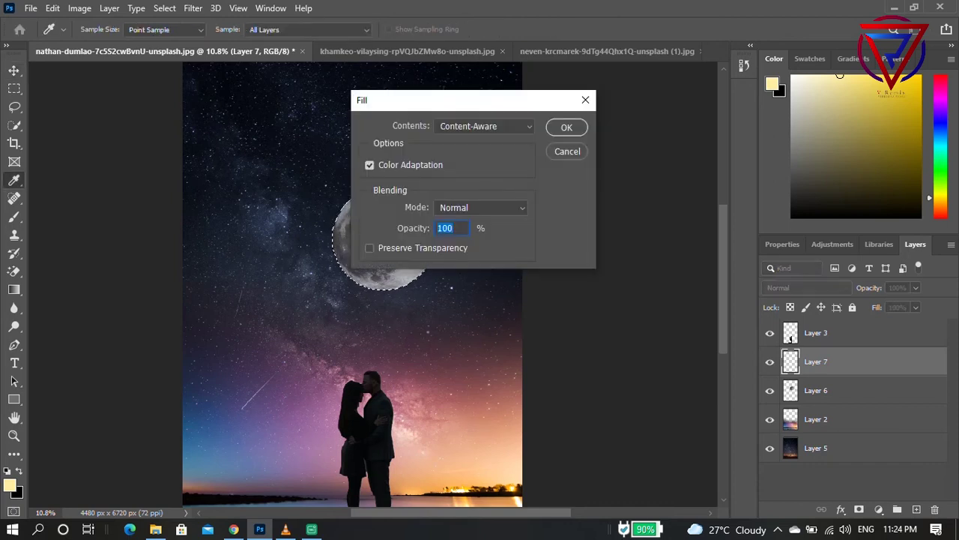
{"action": "key", "text": "Return"}
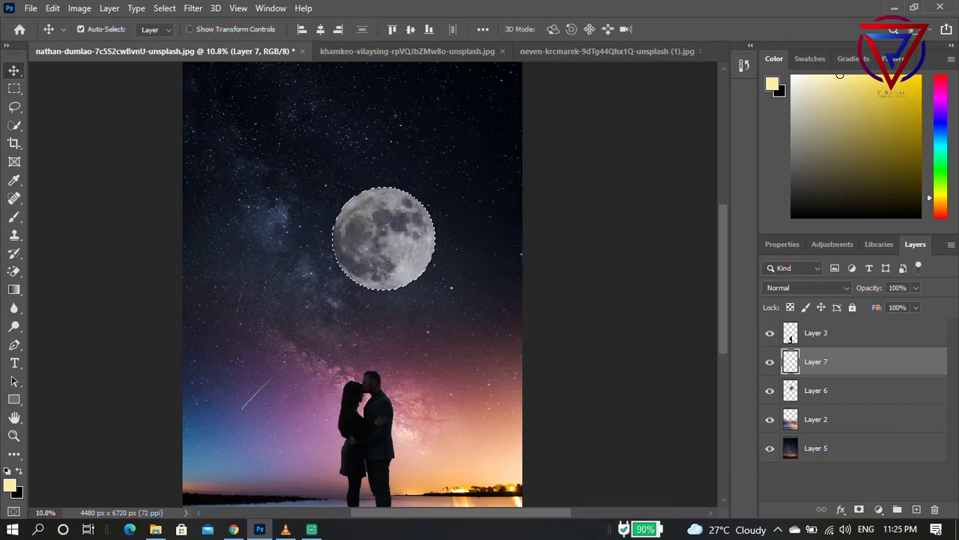
{"action": "key", "text": "x"}
{"action": "key", "text": "ctrl+BackSpace"}
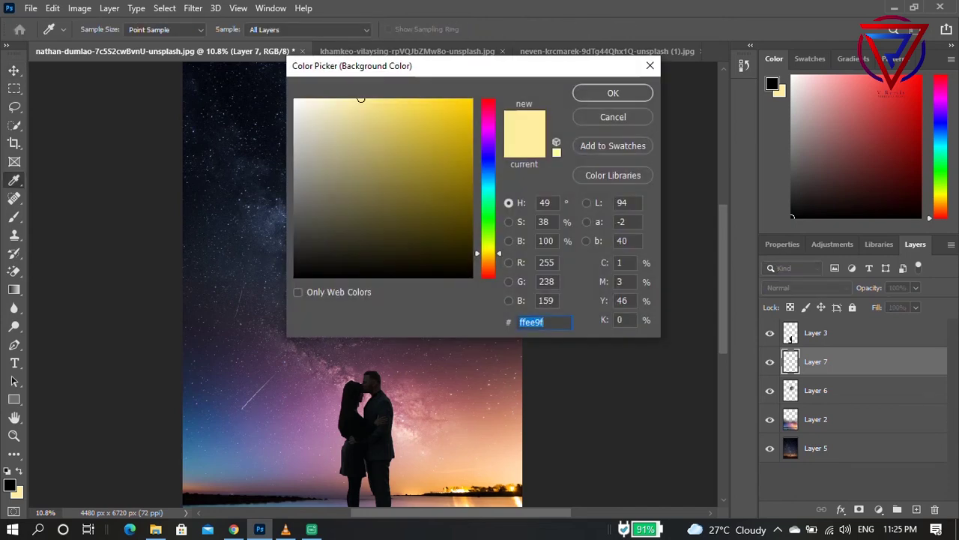
Step: Set the background colour to white ffffff and fill the moon's outline with it on the new layer
{"action": "type", "text": "ffffff"}
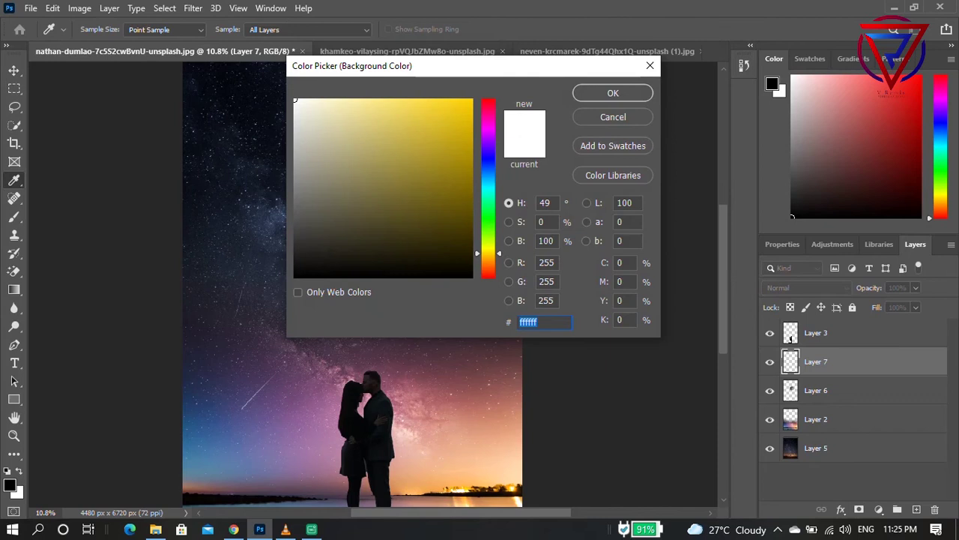
{"action": "key", "text": "Return"}
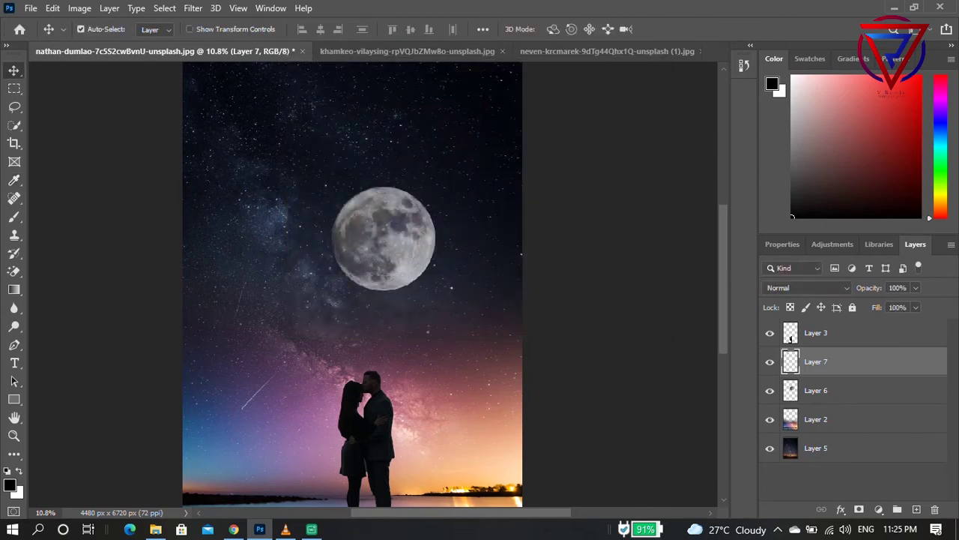
{"action": "key", "text": "ctrl+BackSpace"}
{"action": "key", "text": "ctrl+z"}
{"action": "left_click", "coordinate": [790, 338], "text": "ctrl"}
{"action": "key", "text": "ctrl+BackSpace"}
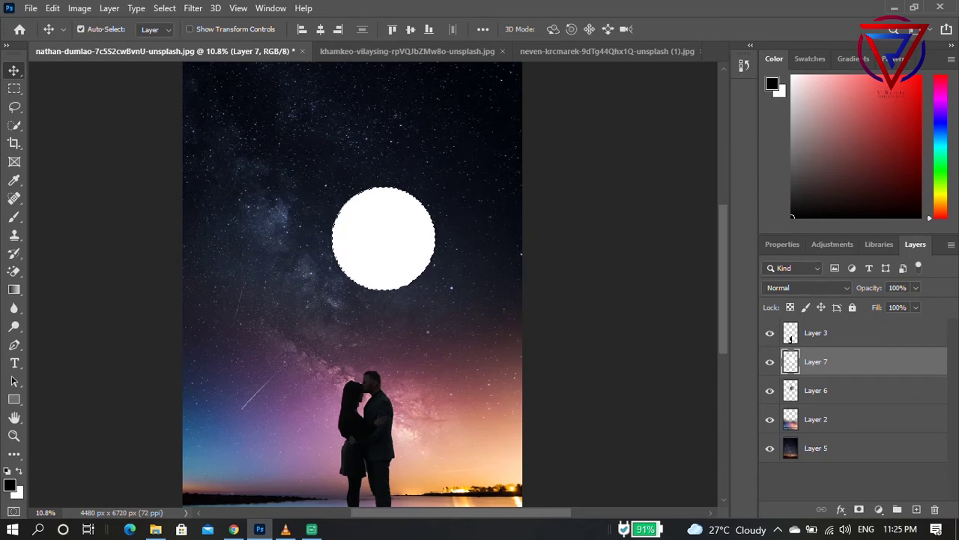
Step: Try the Lighten, Screen and Soft Light blend modes on the white disc
{"action": "left_click", "coordinate": [809, 287]}
{"action": "key", "text": "Return"}
{"action": "key", "text": "alt+Down"}
{"action": "key", "text": "Up"}
{"action": "key", "text": "Up"}
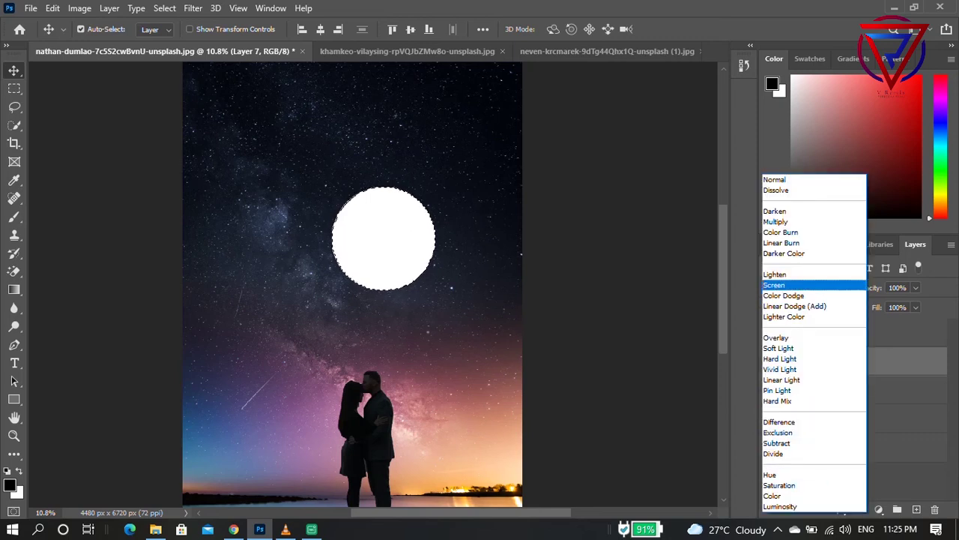
{"action": "key", "text": "Return"}
{"action": "key", "text": "alt+Down"}
{"action": "key", "text": "Down"}
{"action": "key", "text": "Down"}
{"action": "key", "text": "Down"}
{"action": "key", "text": "Down"}
{"action": "key", "text": "Down"}
{"action": "key", "text": "Up"}
Step: Preview further blend modes like Divide and Dissolve, then set the disc back to Normal
{"action": "key", "text": "Up"}
{"action": "key", "text": "Down"}
{"action": "key", "text": "Return"}
{"action": "key", "text": "alt+Down"}
{"action": "key", "text": "Up"}
{"action": "key", "text": "Up"}
{"action": "key", "text": "Down"}
{"action": "key", "text": "Down"}
{"action": "key", "text": "Down"}
{"action": "key", "text": "Down"}
{"action": "key", "text": "Down"}
{"action": "key", "text": "Down"}
{"action": "key", "text": "Down"}
{"action": "key", "text": "Down"}
{"action": "key", "text": "Down"}
{"action": "key", "text": "Up"}
{"action": "key", "text": "Up"}
{"action": "key", "text": "Up"}
{"action": "key", "text": "Up"}
{"action": "key", "text": "Up"}
{"action": "key", "text": "Up"}
{"action": "key", "text": "Up"}
{"action": "key", "text": "Up"}
{"action": "key", "text": "Down"}
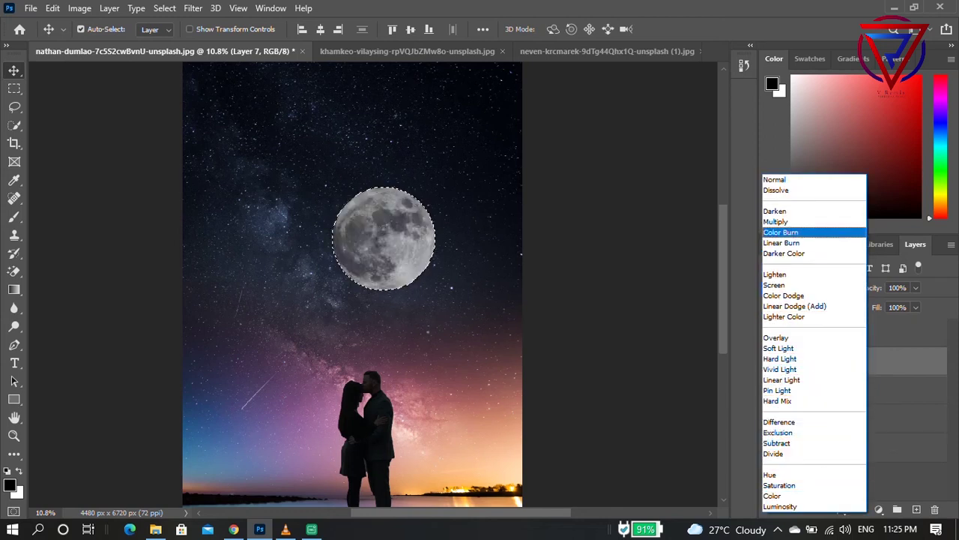
{"action": "key", "text": "Down"}
{"action": "key", "text": "Down"}
{"action": "key", "text": "Down"}
{"action": "key", "text": "Down"}
{"action": "key", "text": "Down"}
{"action": "key", "text": "Down"}
{"action": "key", "text": "Up"}
{"action": "key", "text": "Up"}
{"action": "key", "text": "Up"}
{"action": "key", "text": "Up"}
{"action": "key", "text": "Up"}
{"action": "key", "text": "Up"}
{"action": "key", "text": "Up"}
{"action": "key", "text": "Up"}
{"action": "key", "text": "Up"}
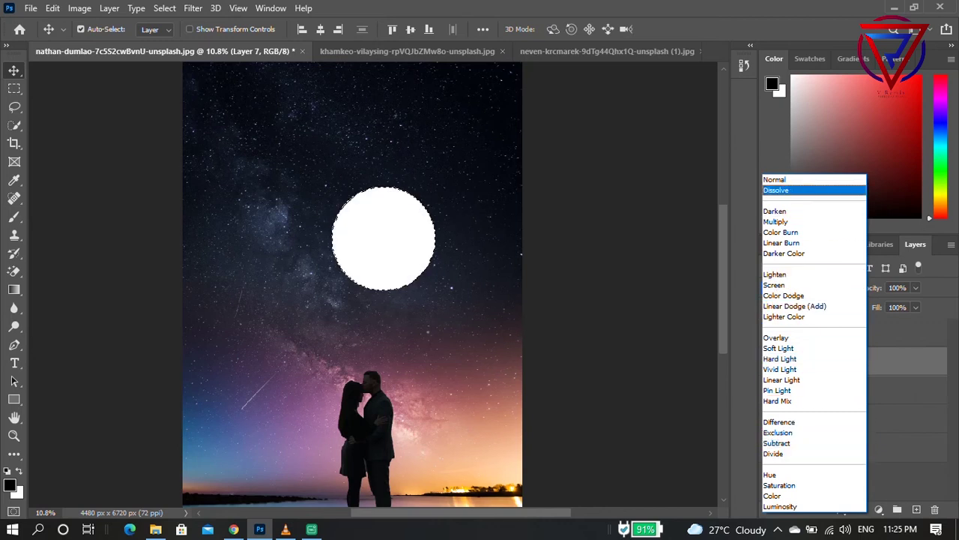
{"action": "key", "text": "Escape"}
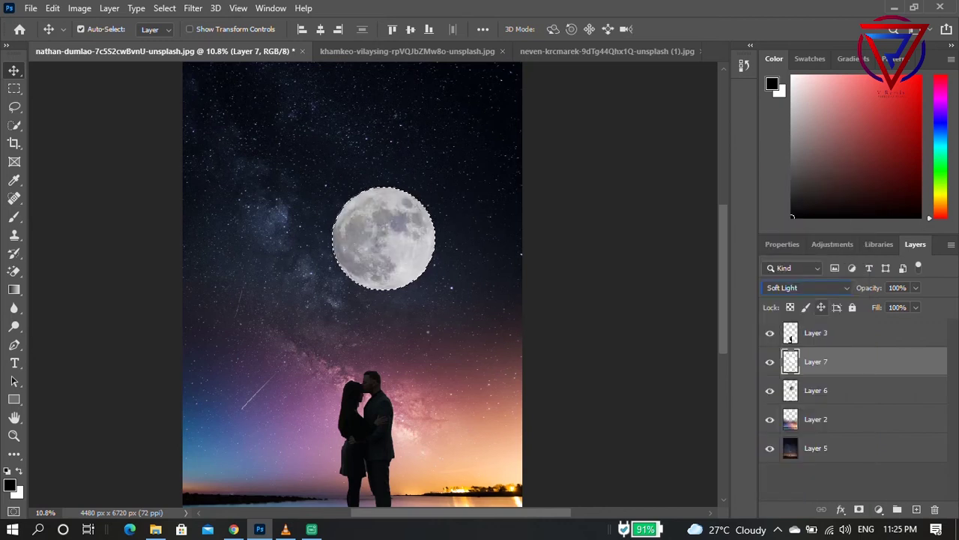
{"action": "key", "text": "alt+Down"}
{"action": "key", "text": "Up"}
{"action": "key", "text": "Up"}
{"action": "key", "text": "Up"}
{"action": "key", "text": "Up"}
{"action": "key", "text": "Up"}
{"action": "key", "text": "Up"}
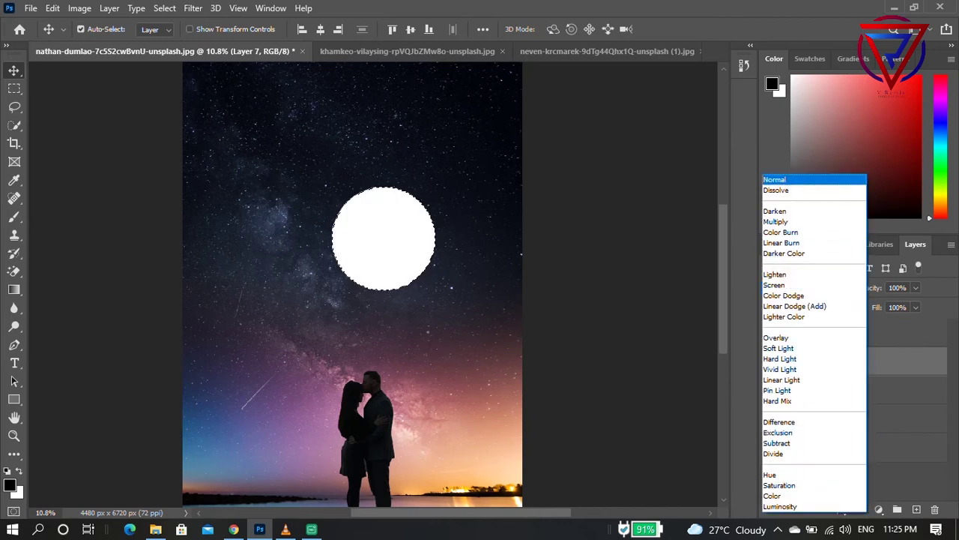
{"action": "key", "text": "Return"}
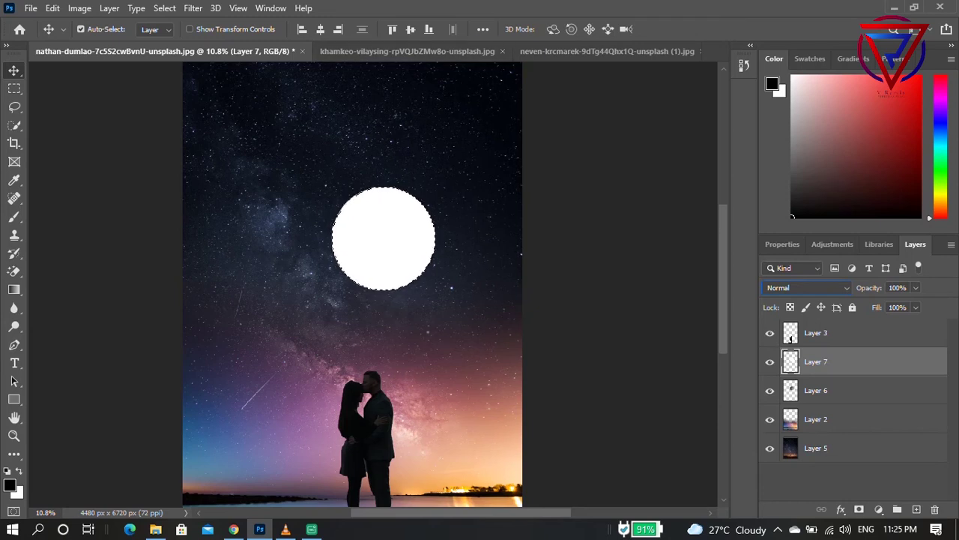
Step: Set Layer 7's opacity to 60%
{"action": "key", "text": "Tab"}
{"action": "key", "text": "alt+Down"}
{"action": "type", "text": "60"}
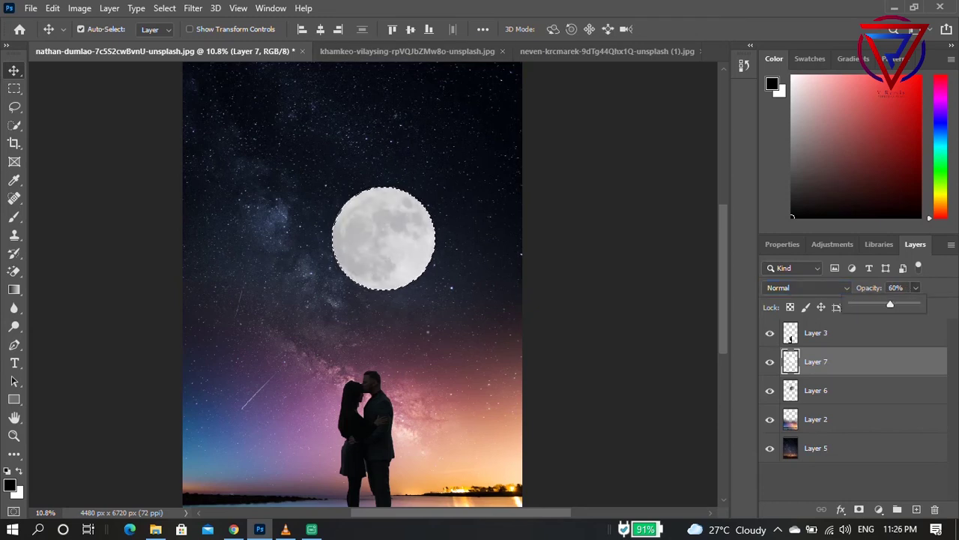
{"action": "left_click", "coordinate": [193, 8]}
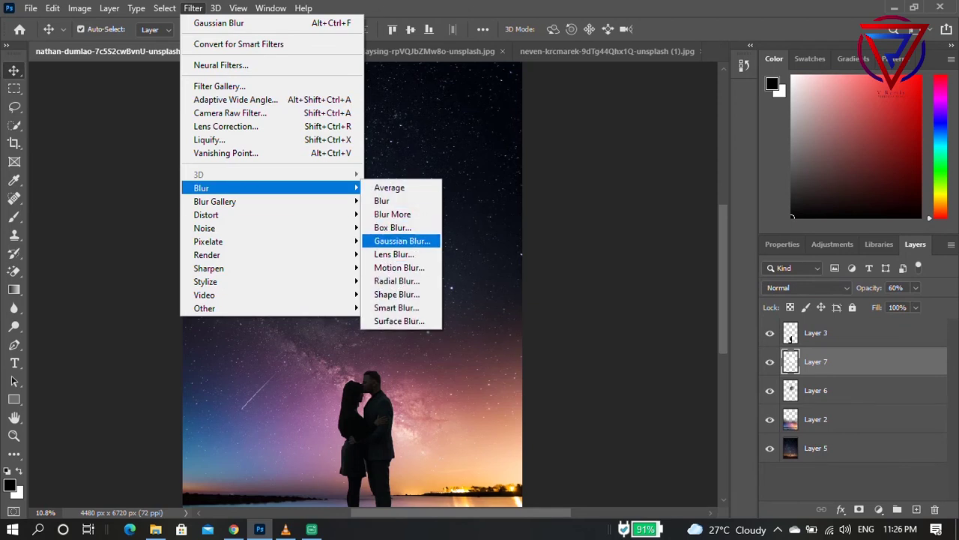
Step: Soften the white disc with a Gaussian Blur and deselect the moon
{"action": "left_click", "coordinate": [402, 241]}
{"action": "left_click_drag", "start_coordinate": [629, 329], "coordinate": [658, 328]}
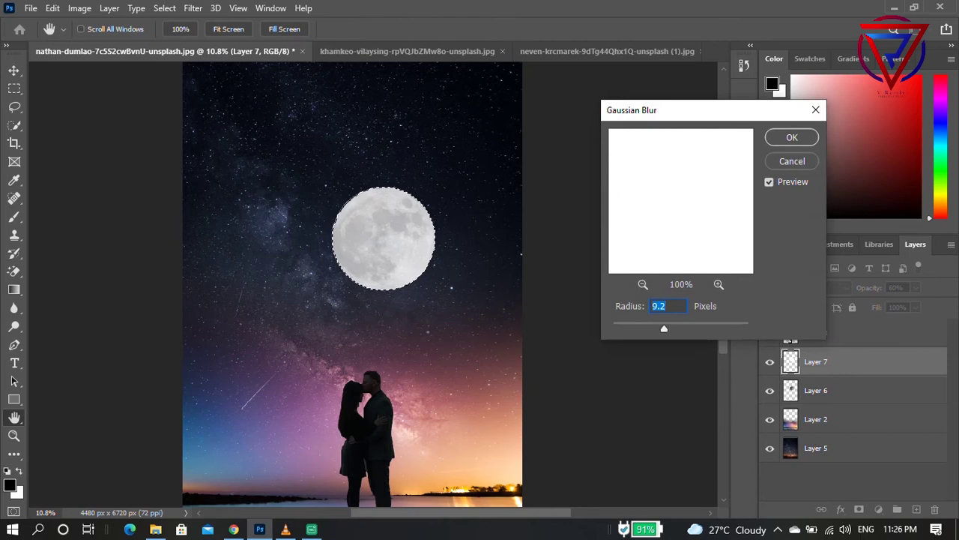
{"action": "key", "text": "Return"}
{"action": "key", "text": "ctrl+d"}
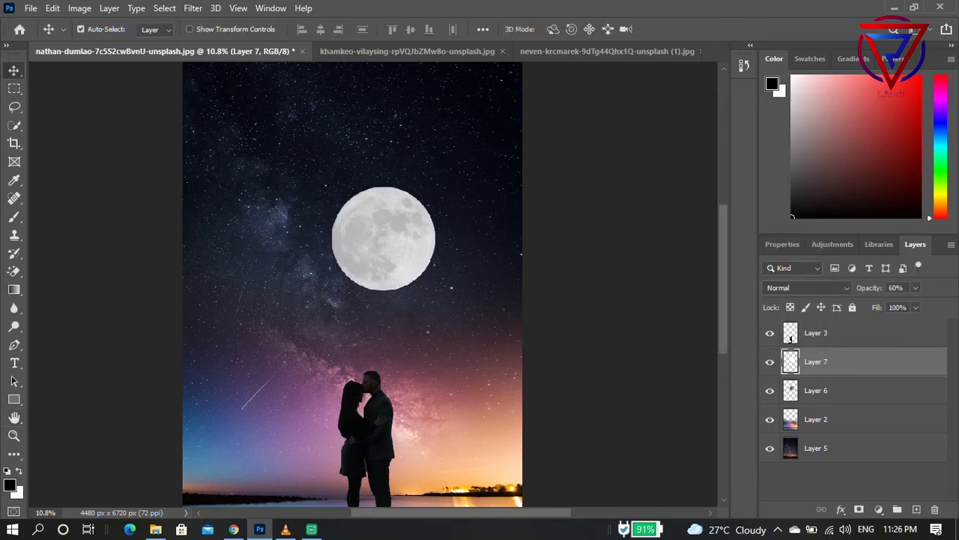
Step: Blur the disc again with a much larger radius for a halo and duplicate the glow layer
{"action": "left_click", "coordinate": [193, 8]}
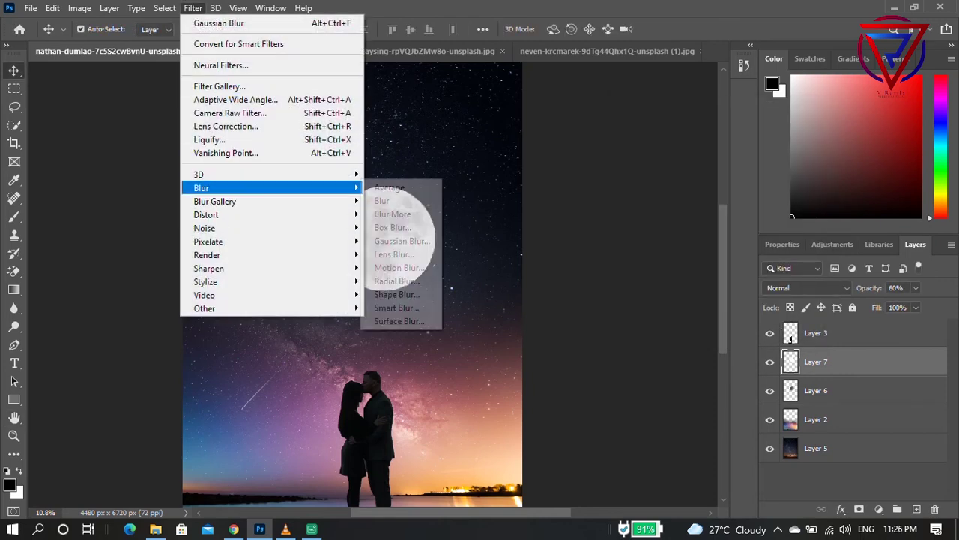
{"action": "left_click", "coordinate": [398, 241]}
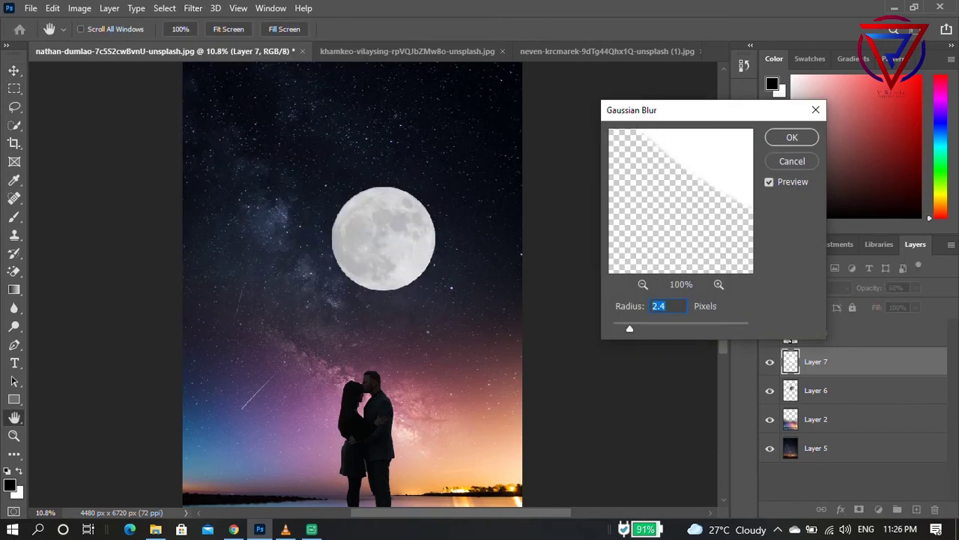
{"action": "left_click_drag", "start_coordinate": [630, 329], "coordinate": [718, 328]}
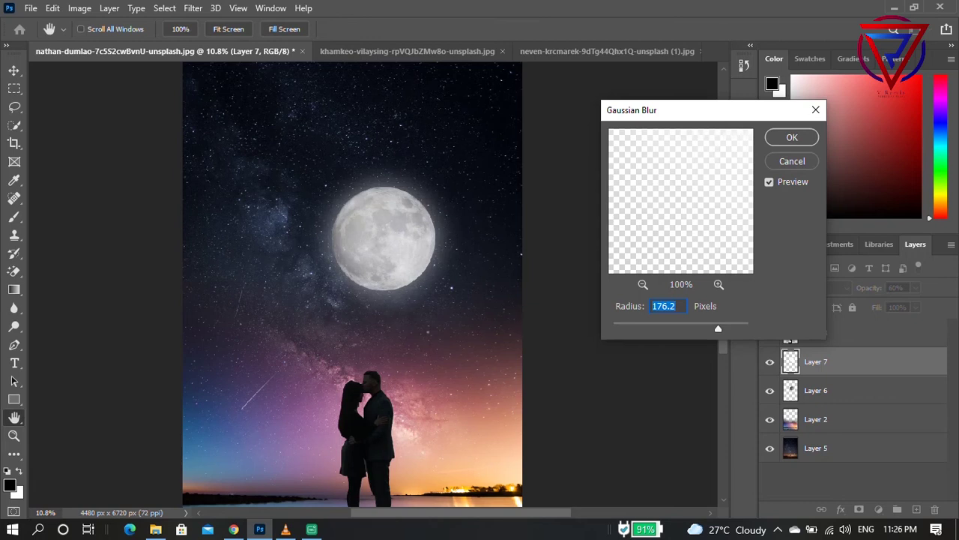
{"action": "key", "text": "Return"}
{"action": "key", "text": "ctrl+j"}
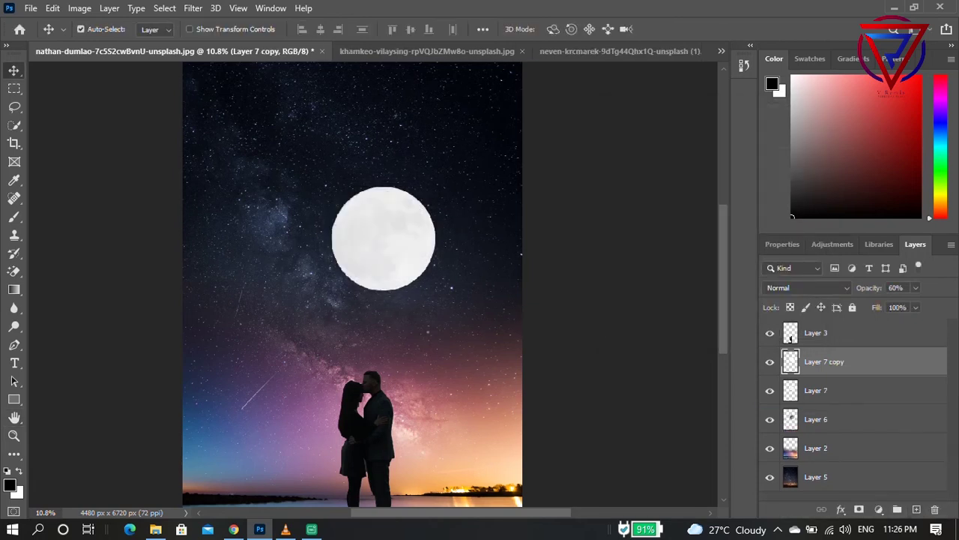
{"action": "left_click", "coordinate": [165, 8]}
{"action": "mouse_move", "coordinate": [192, 9]}
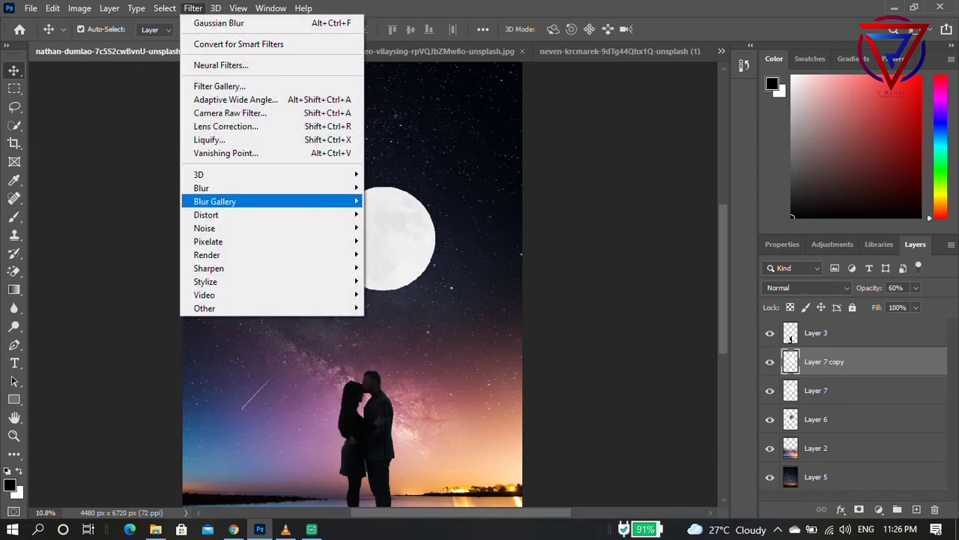
Step: Blur the copied glow layer wider and lower Layer 7's opacity to 29%
{"action": "left_click", "coordinate": [397, 244]}
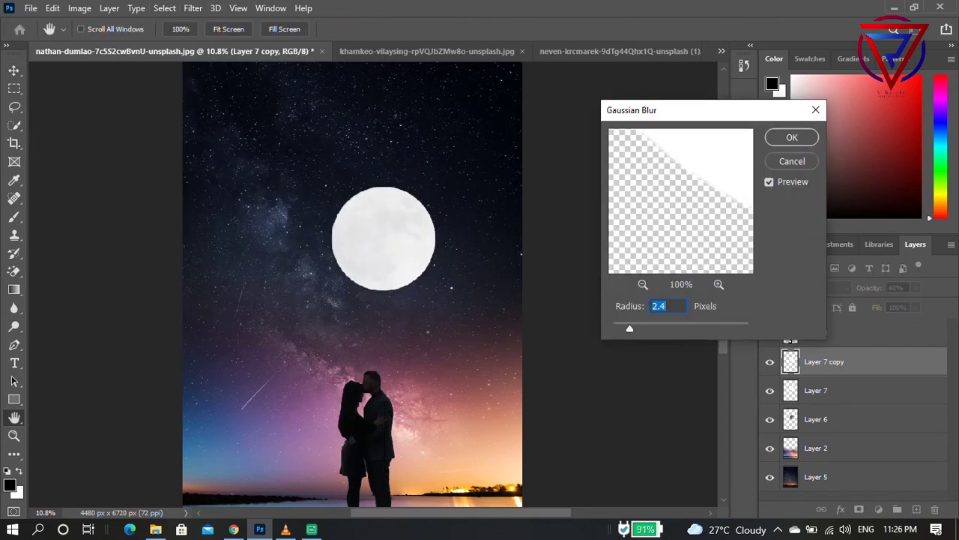
{"action": "left_click_drag", "start_coordinate": [630, 328], "coordinate": [712, 328]}
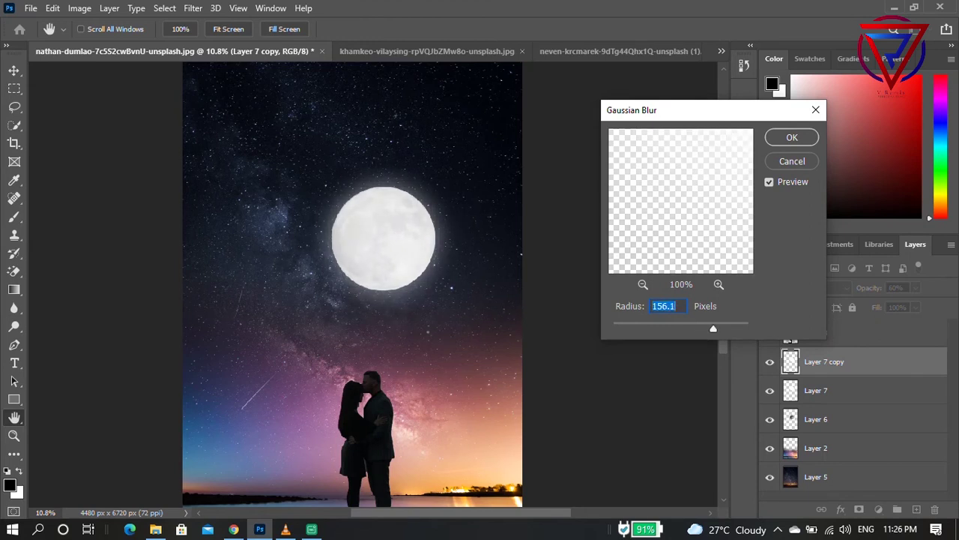
{"action": "key", "text": "Return"}
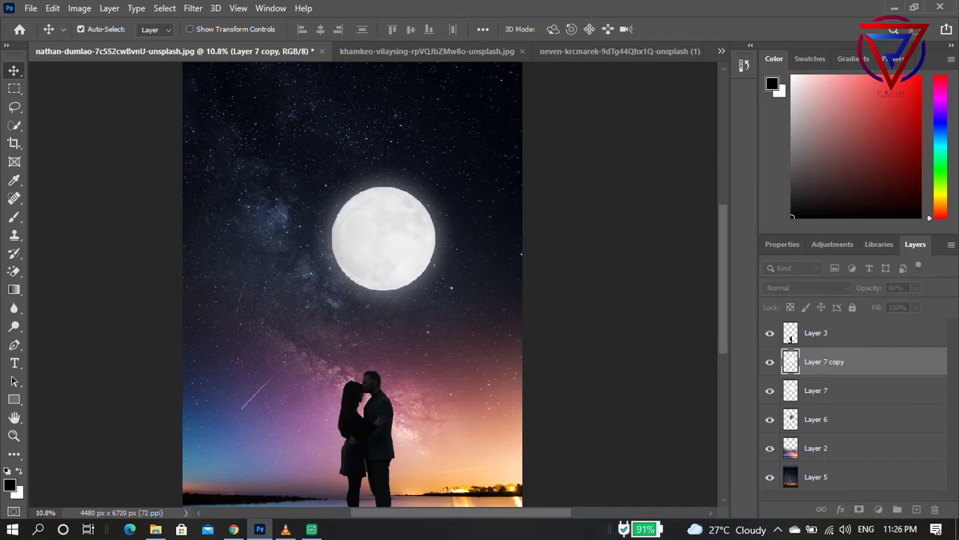
{"action": "left_click", "coordinate": [840, 390]}
{"action": "left_click", "coordinate": [916, 288]}
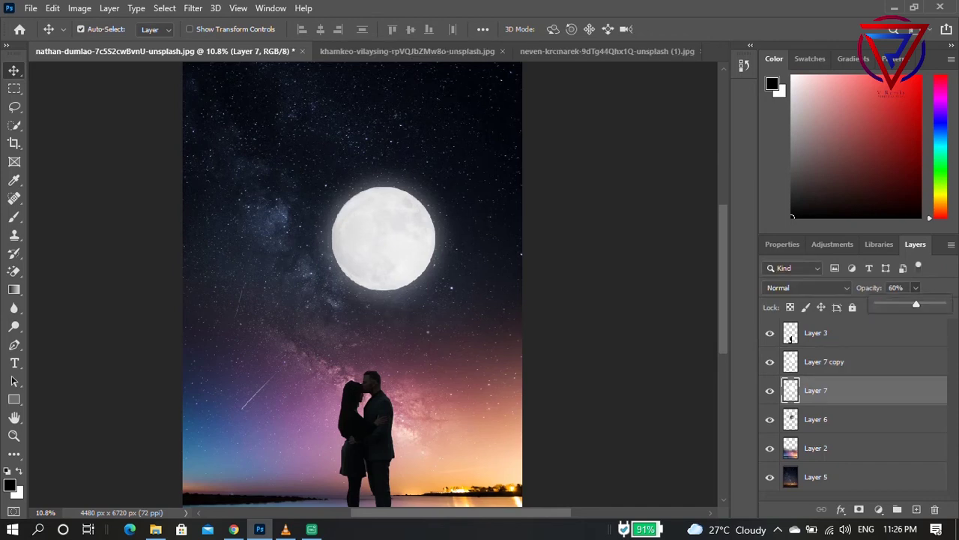
{"action": "left_click_drag", "start_coordinate": [916, 303], "coordinate": [896, 304]}
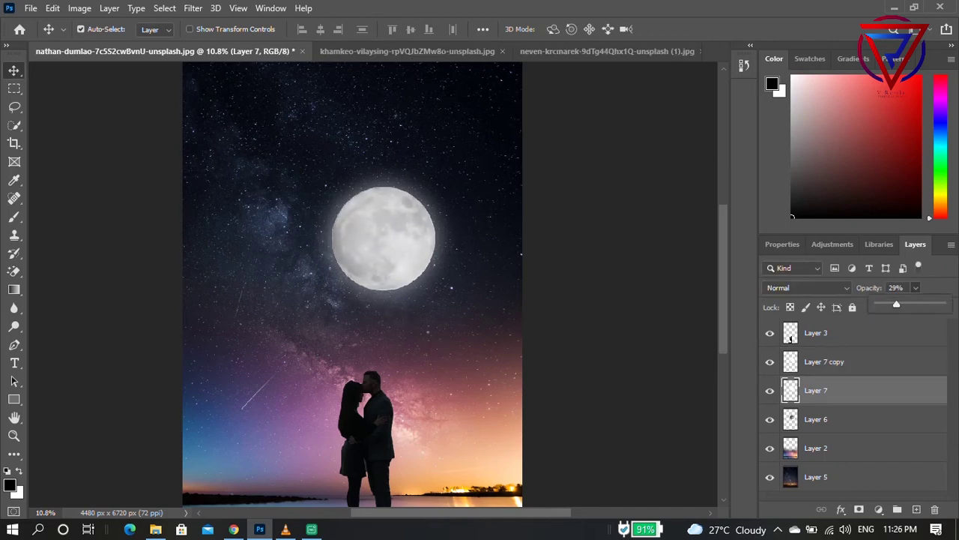
{"action": "key", "text": "Escape"}
Step: Duplicate the glow again, set Layer 7 copy to 24% and Layer 7 to 10% opacity
{"action": "key", "text": "ctrl+j"}
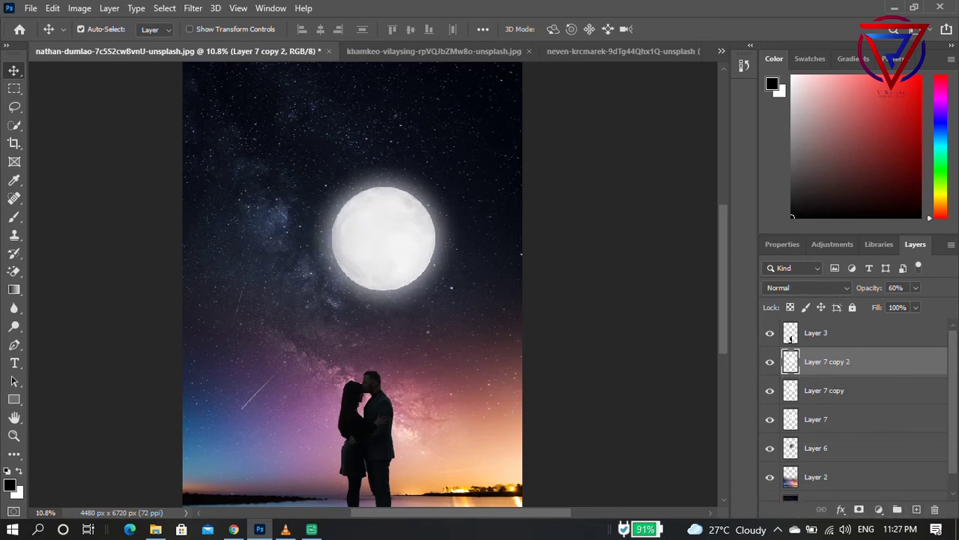
{"action": "key", "text": "alt+bracketleft"}
{"action": "left_click", "coordinate": [916, 287]}
{"action": "left_click_drag", "start_coordinate": [917, 304], "coordinate": [893, 303]}
{"action": "key", "text": "alt+bracketleft"}
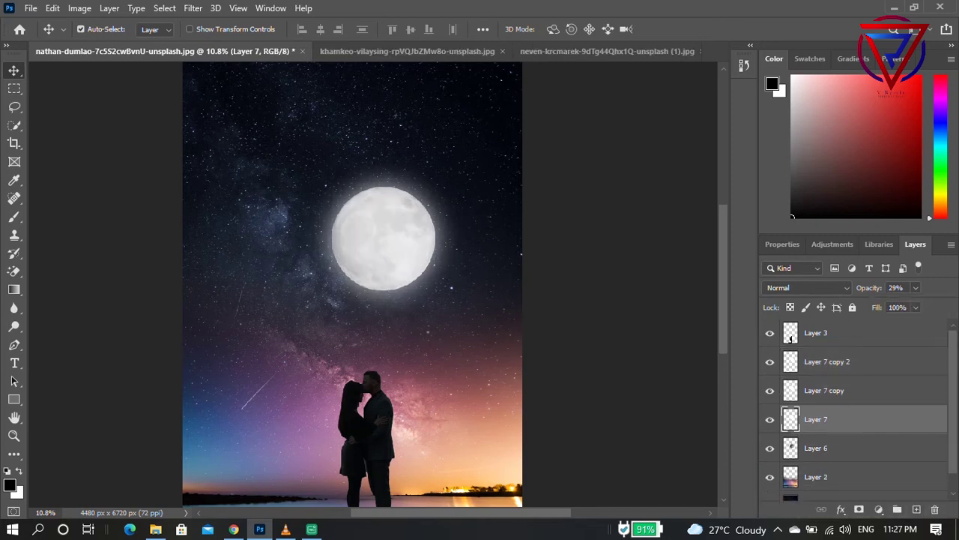
{"action": "left_click", "coordinate": [916, 288]}
{"action": "left_click_drag", "start_coordinate": [907, 304], "coordinate": [891, 304]}
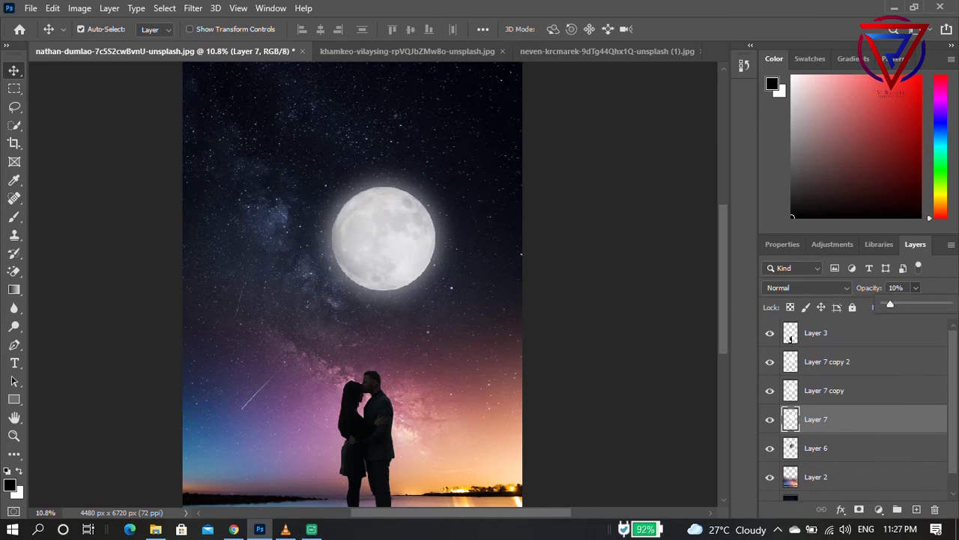
{"action": "key", "text": "ctrl+minus"}
{"action": "left_click", "coordinate": [826, 361], "text": "ctrl"}
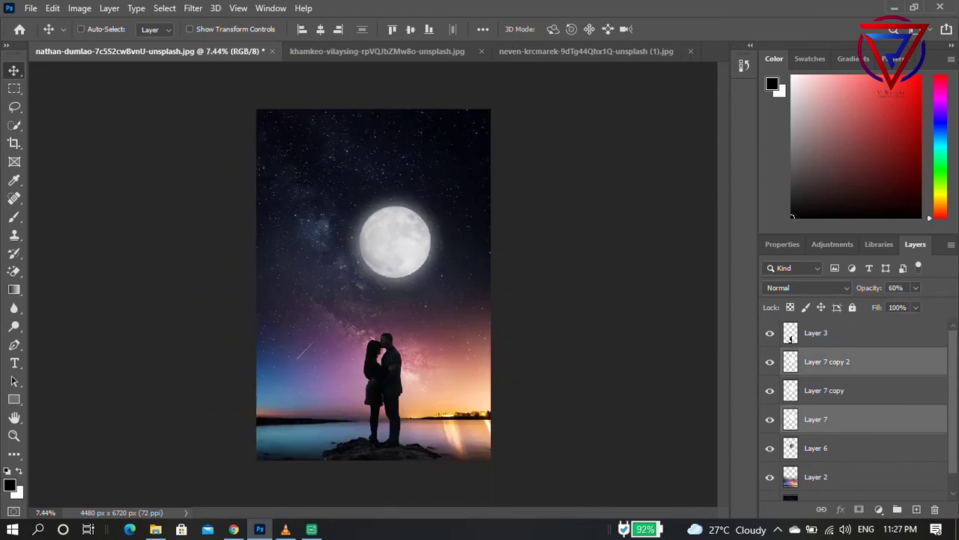
Step: Merge the Layer 7 glow layers into one and move the moon up and to the right
{"action": "left_click", "coordinate": [824, 390], "text": "ctrl"}
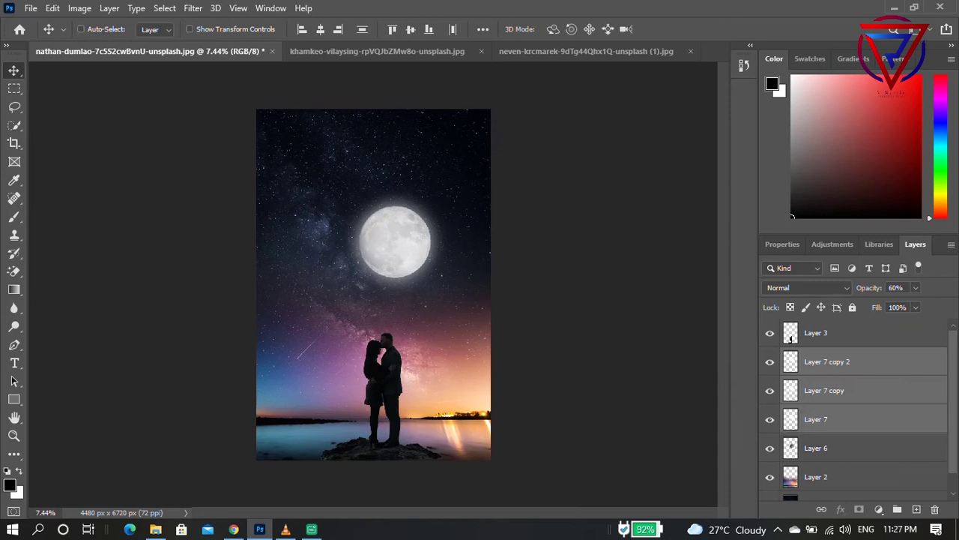
{"action": "key", "text": "ctrl+e"}
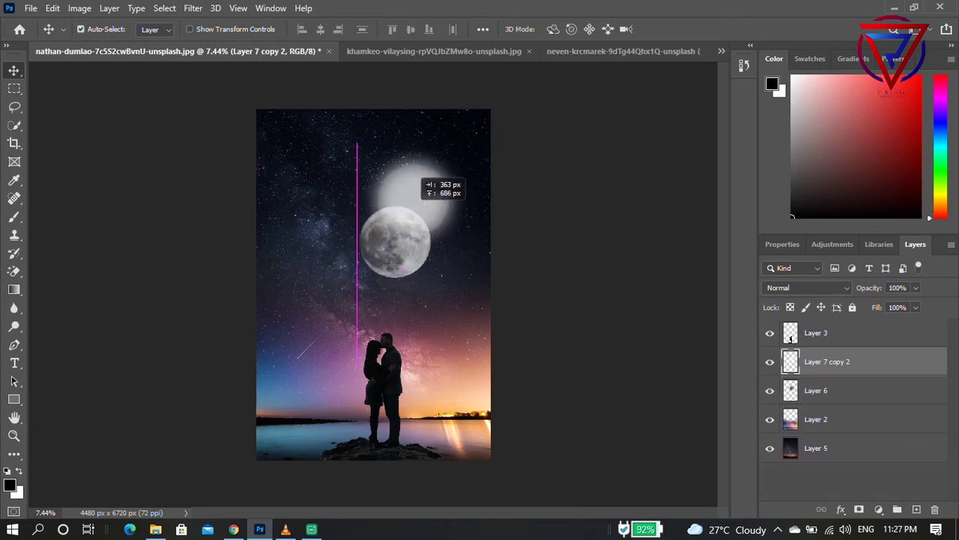
{"action": "key", "text": "ctrl+s"}
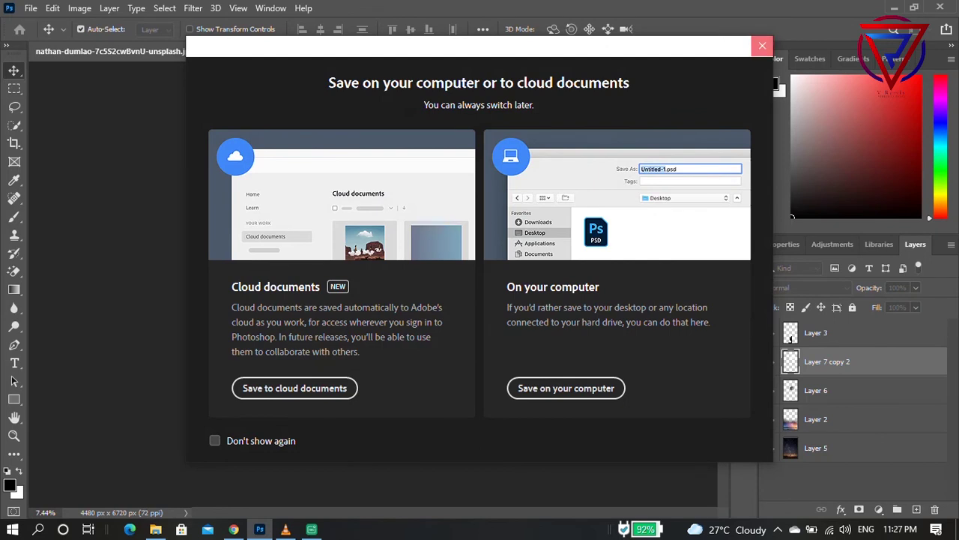
{"action": "key", "text": "Escape"}
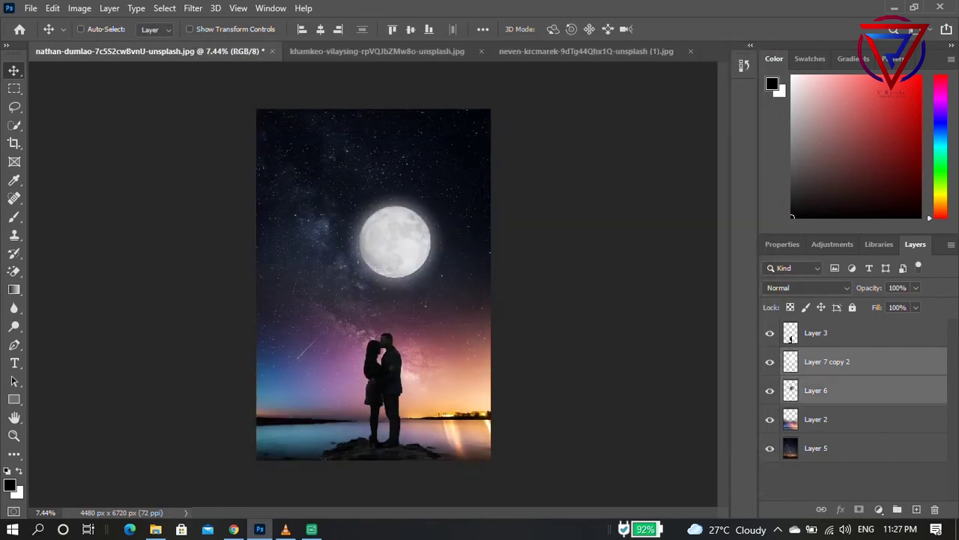
{"action": "left_click_drag", "start_coordinate": [413, 196], "coordinate": [479, 93]}
{"action": "key", "text": "ctrl"}
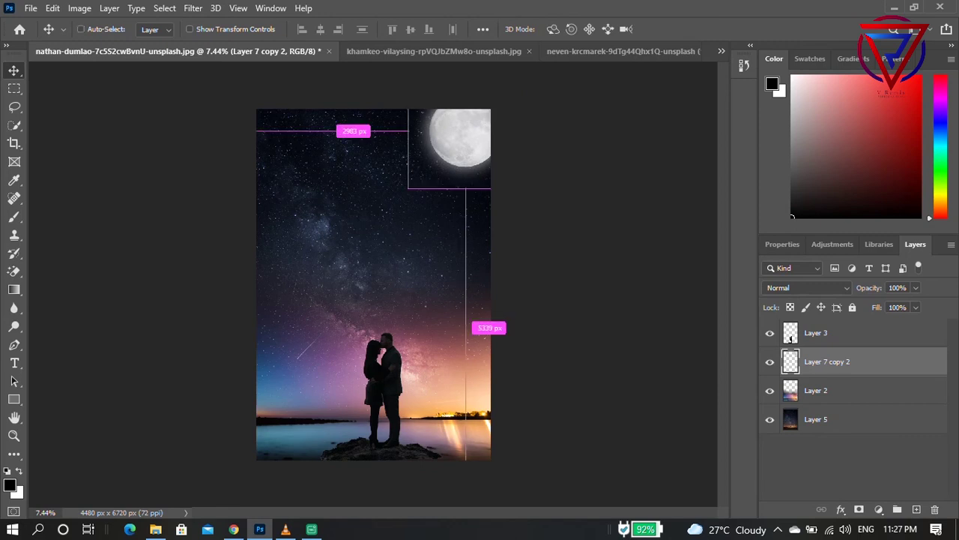
Step: Scale the moon into the top-right corner, commit it, then delete the layer
{"action": "key", "text": "ctrl+t"}
{"action": "left_click_drag", "start_coordinate": [522, 188], "coordinate": [535, 210]}
{"action": "left_click_drag", "start_coordinate": [407, 140], "coordinate": [401, 125]}
{"action": "left_click_drag", "start_coordinate": [490, 126], "coordinate": [480, 149]}
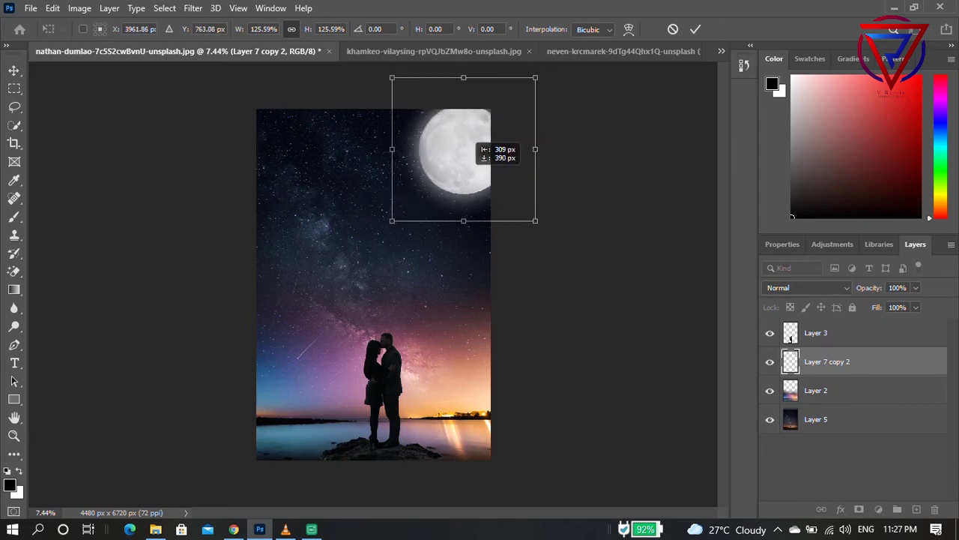
{"action": "left_click_drag", "start_coordinate": [481, 149], "coordinate": [477, 148]}
{"action": "left_click_drag", "start_coordinate": [532, 218], "coordinate": [470, 156]}
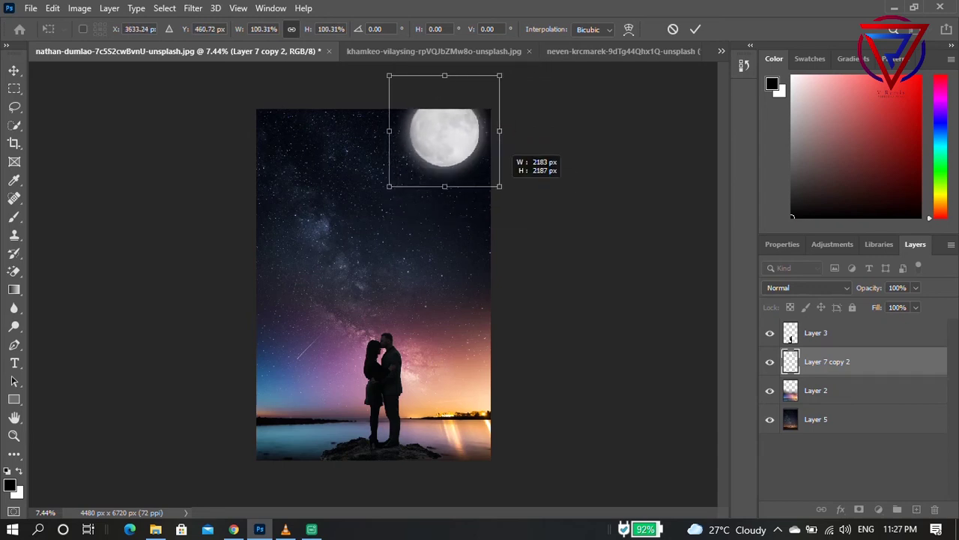
{"action": "left_click_drag", "start_coordinate": [439, 94], "coordinate": [470, 110]}
{"action": "key", "text": "Return"}
{"action": "key", "text": "Delete"}
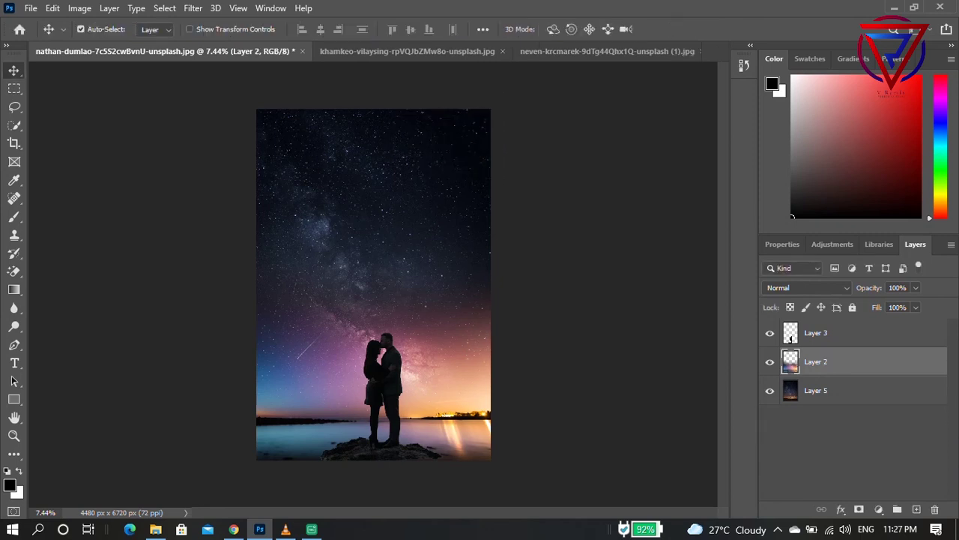
Step: Restore the deleted moon and fill its outline with white on a new layer
{"action": "key", "text": "ctrl+z"}
{"action": "key", "text": "ctrl+z"}
{"action": "key", "text": "ctrl+z"}
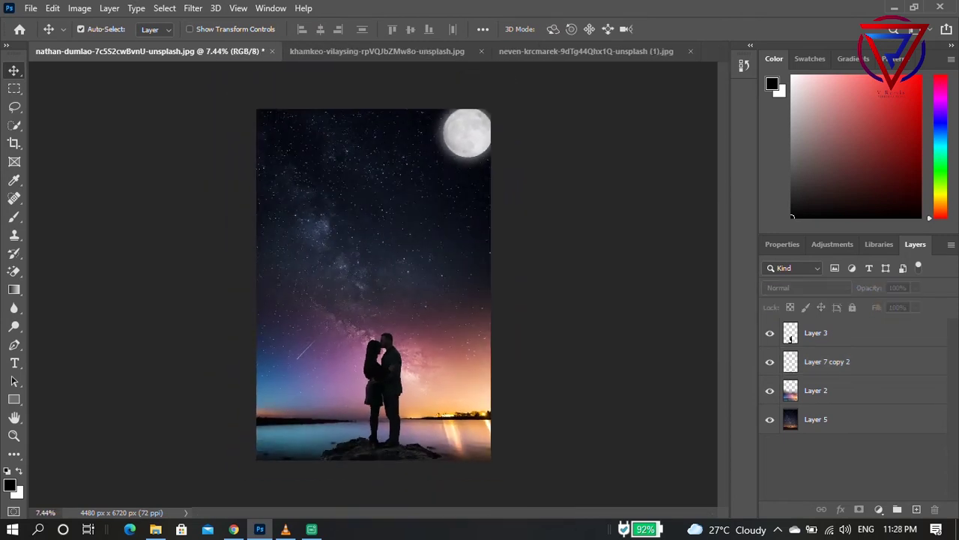
{"action": "left_click", "coordinate": [791, 334], "text": "ctrl"}
{"action": "key", "text": "ctrl+shift+alt+n"}
{"action": "key", "text": "ctrl+BackSpace"}
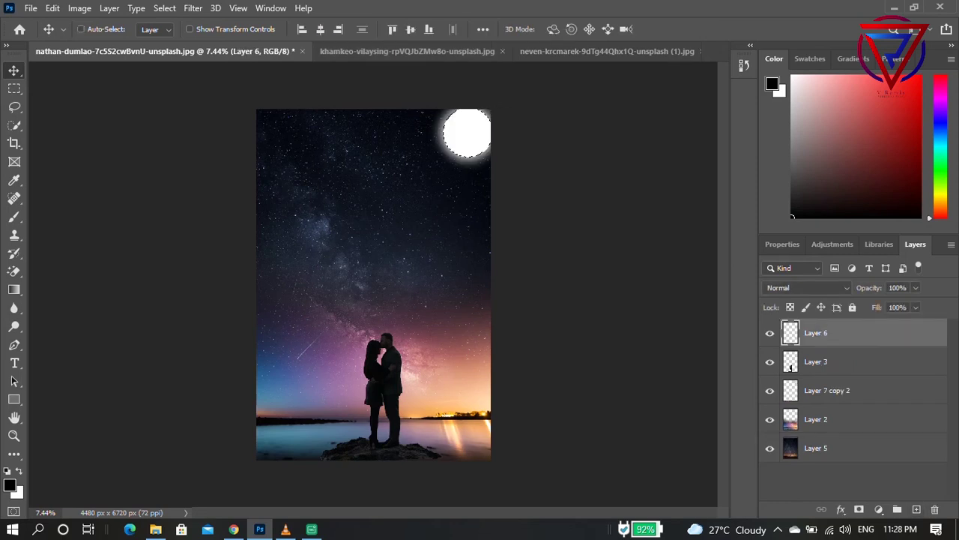
{"action": "key", "text": "ctrl+d"}
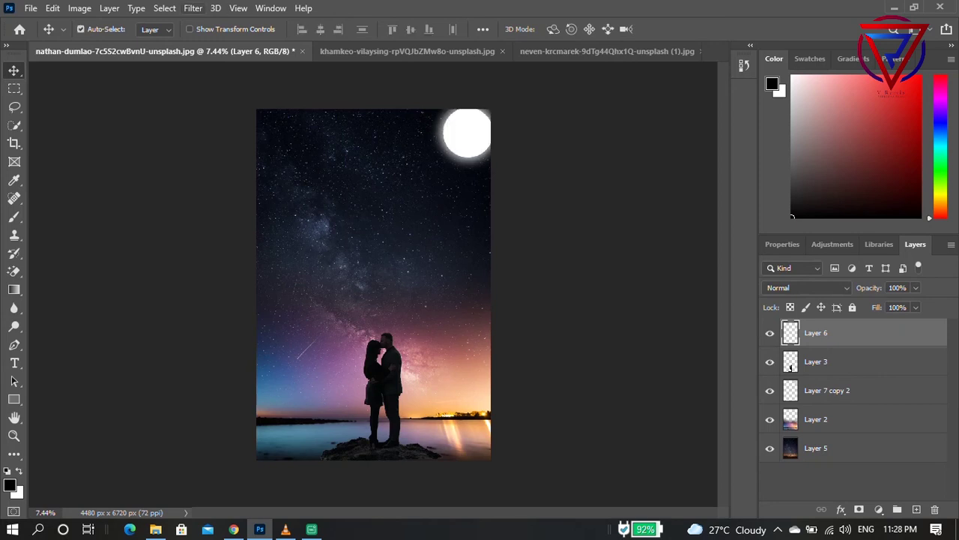
Step: Gaussian-blur the white disc with a 516.4 radius into a soft glow
{"action": "left_click", "coordinate": [193, 7]}
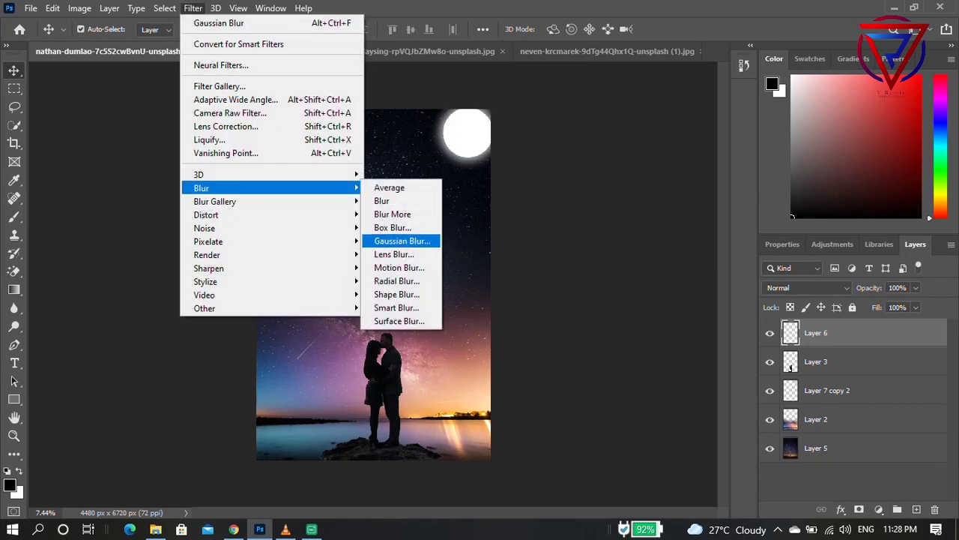
{"action": "left_click", "coordinate": [407, 243]}
{"action": "left_click_drag", "start_coordinate": [713, 328], "coordinate": [746, 329]}
{"action": "key", "text": "Return"}
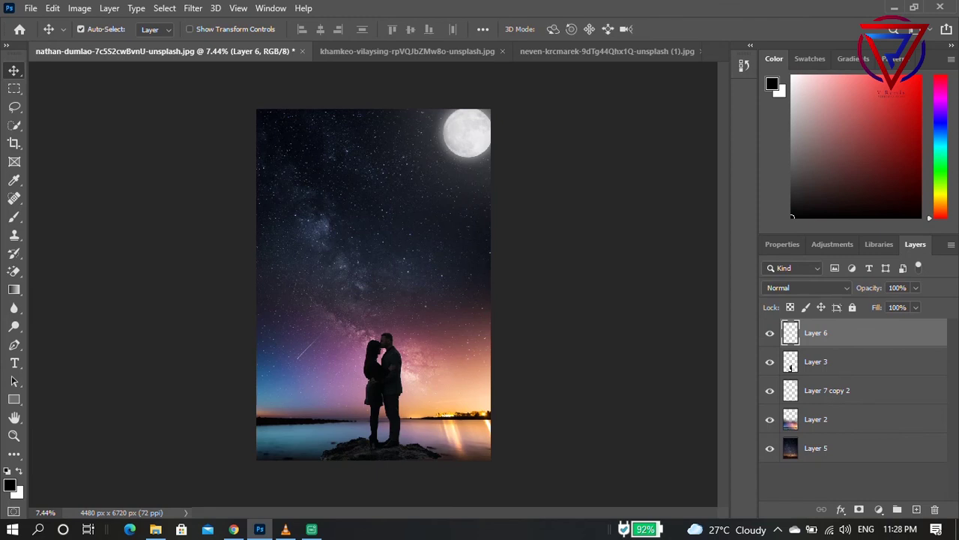
Step: Fill the couple-and-rock outline on Layer 3 with black, then deselect
{"action": "left_click", "coordinate": [790, 367]}
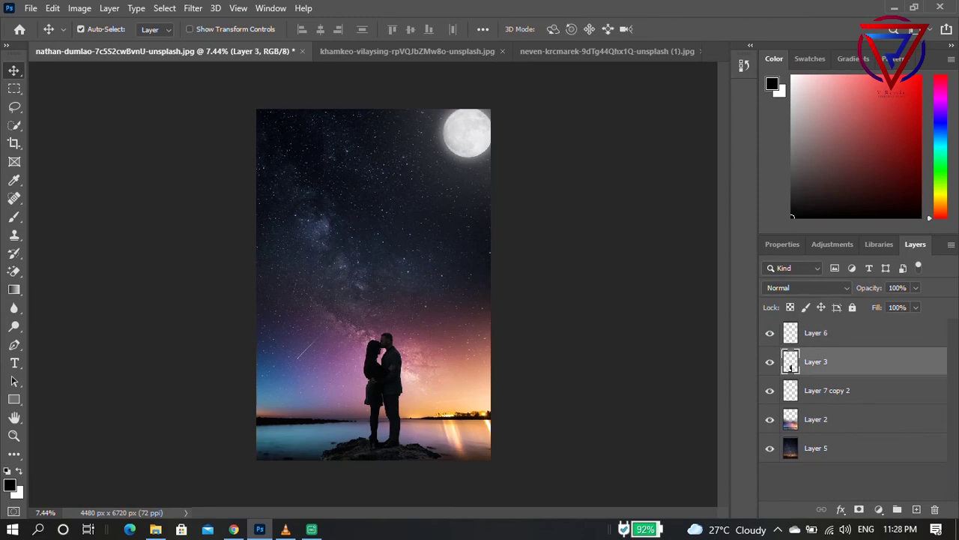
{"action": "key", "text": "ctrl"}
{"action": "left_click", "coordinate": [791, 367], "text": "ctrl"}
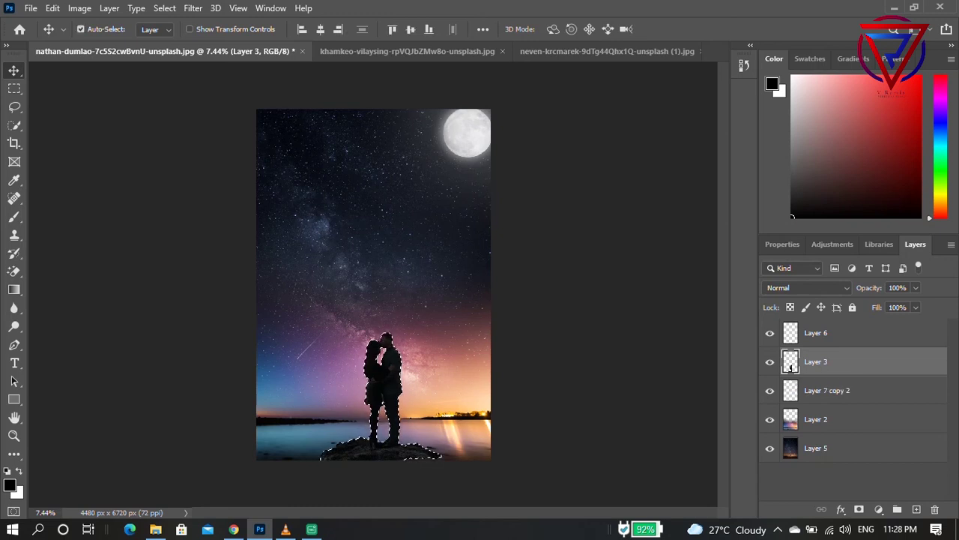
{"action": "key", "text": "x"}
{"action": "key", "text": "ctrl+BackSpace"}
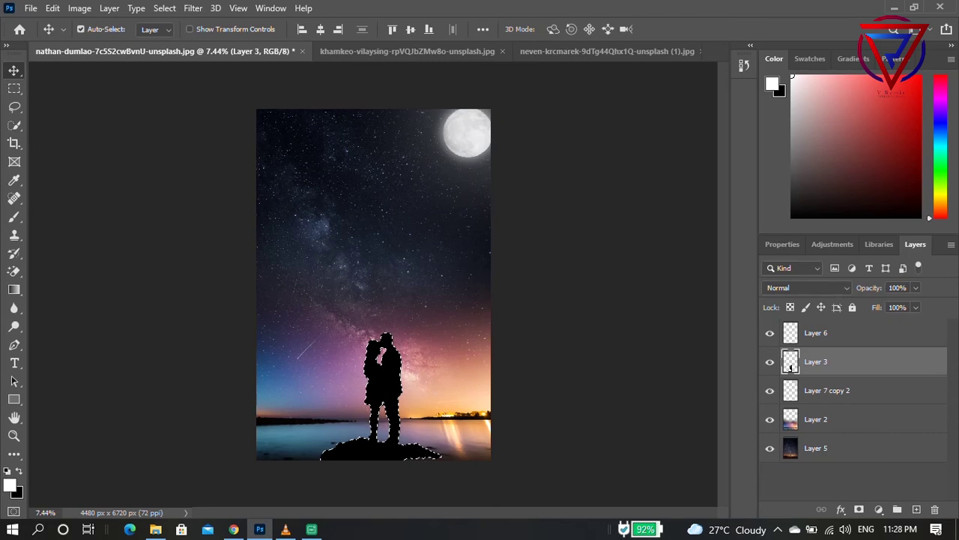
{"action": "left_click", "coordinate": [916, 307]}
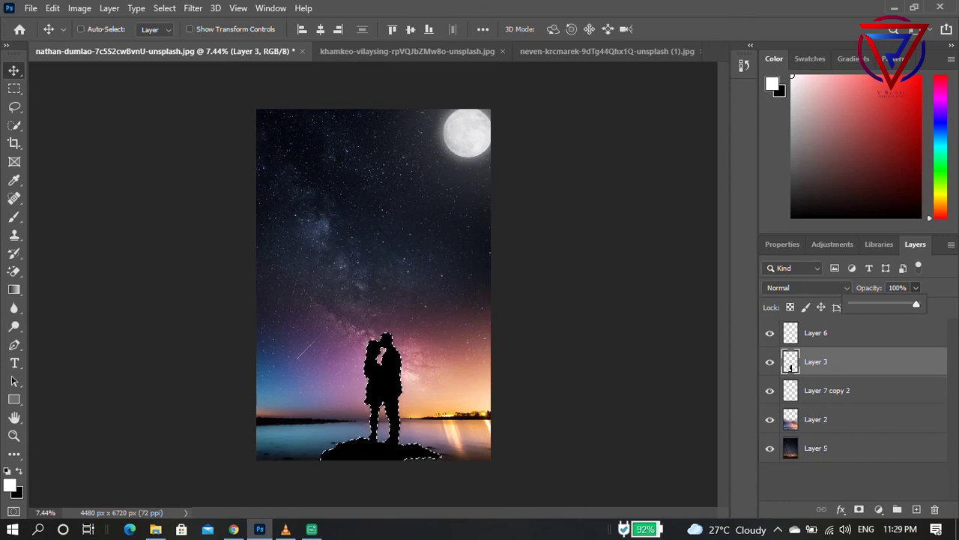
{"action": "key", "text": "ctrl+d"}
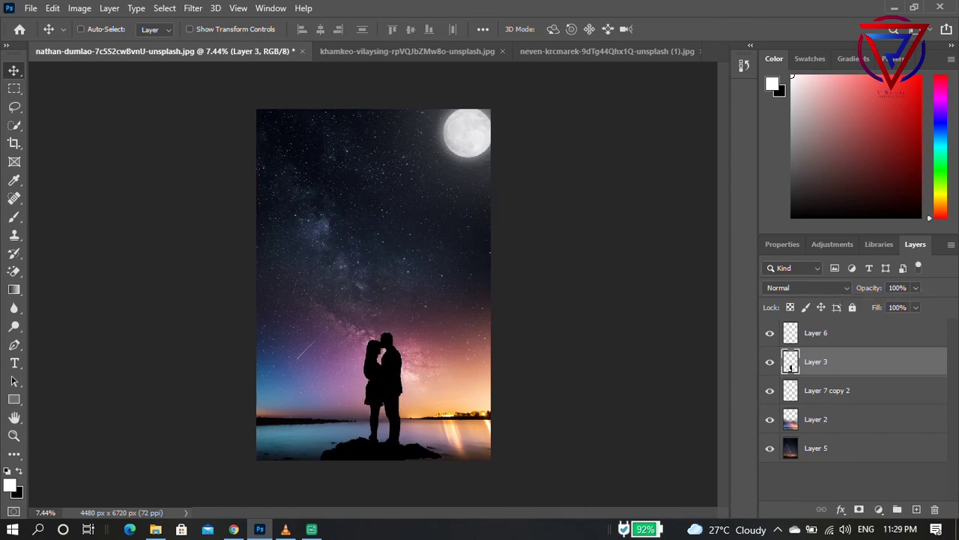
Step: Switch to the Brush tool and add a new empty layer for painting stars
{"action": "key", "text": "ctrl+z"}
{"action": "key", "text": "ctrl+shift+z"}
{"action": "key", "text": "b"}
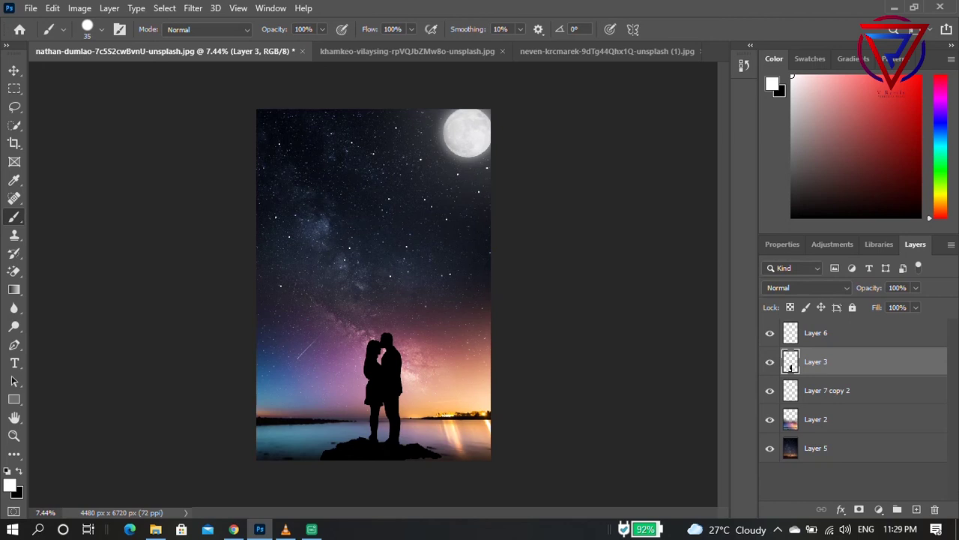
{"action": "key", "text": "ctrl+shift+alt+n"}
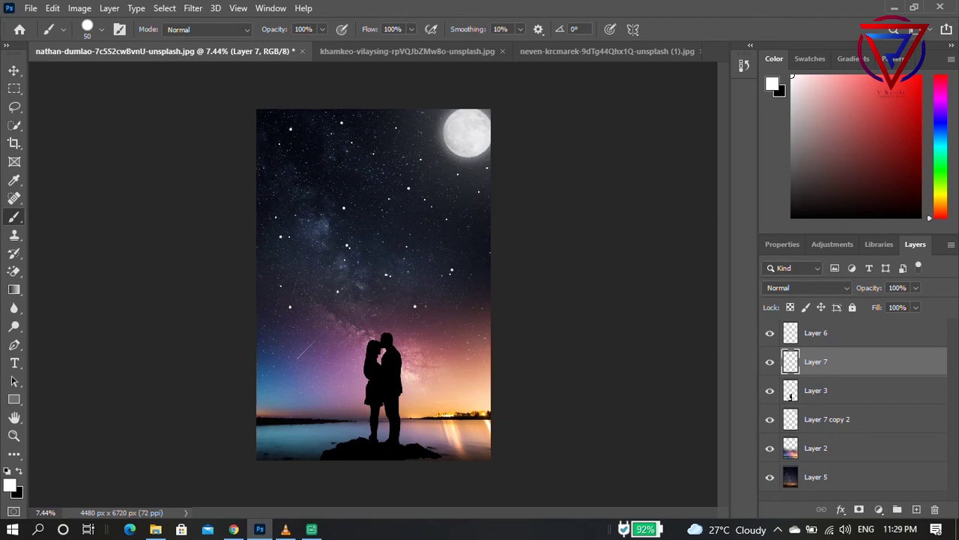
{"action": "scroll", "coordinate": [373, 285], "scroll_direction": "down", "scroll_amount": 2}
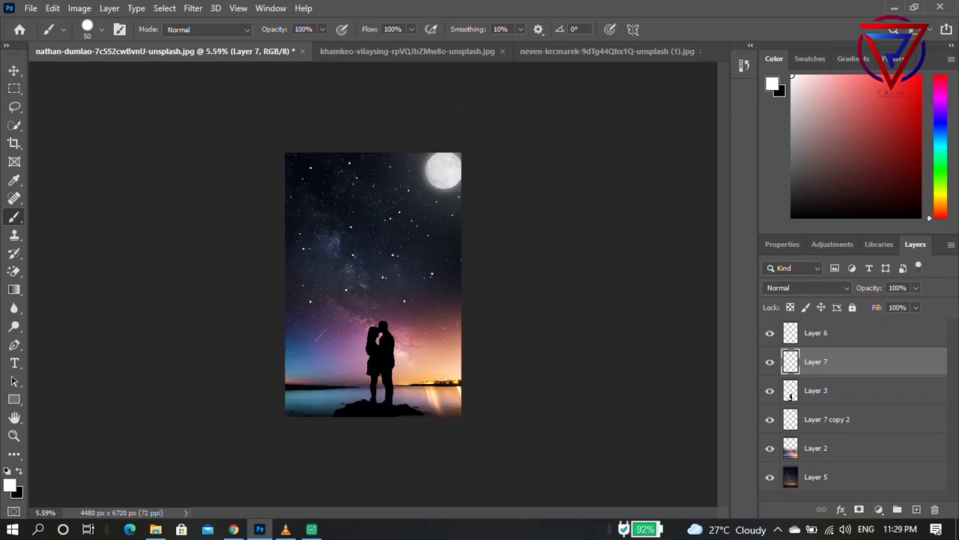
{"action": "scroll", "coordinate": [373, 284], "scroll_direction": "up", "scroll_amount": 1}
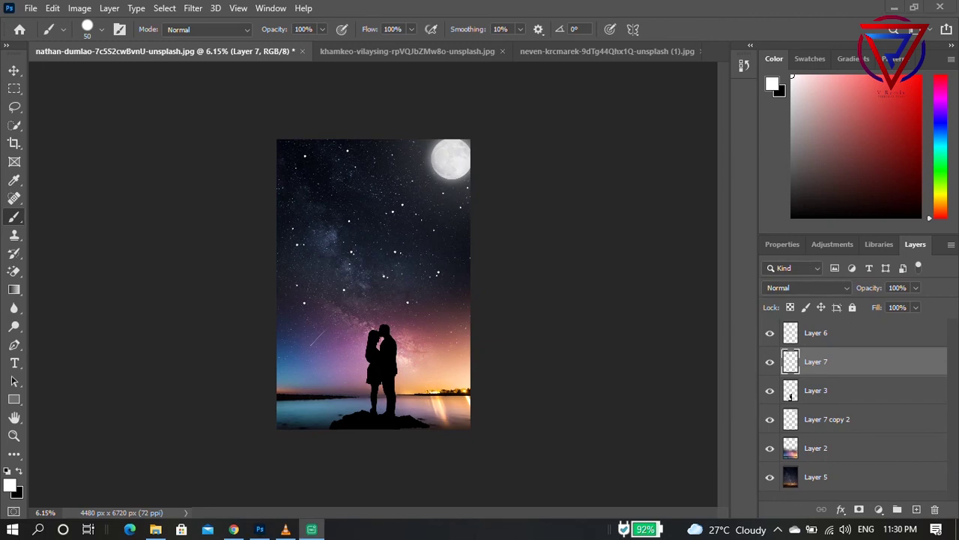
{"action": "key", "text": "ctrl+minus"}
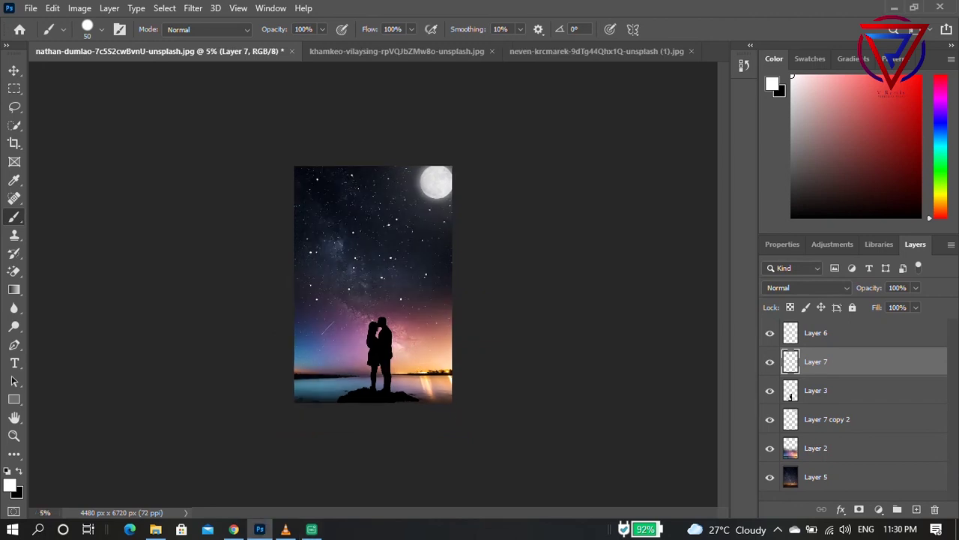
{"action": "key", "text": "ctrl+0"}
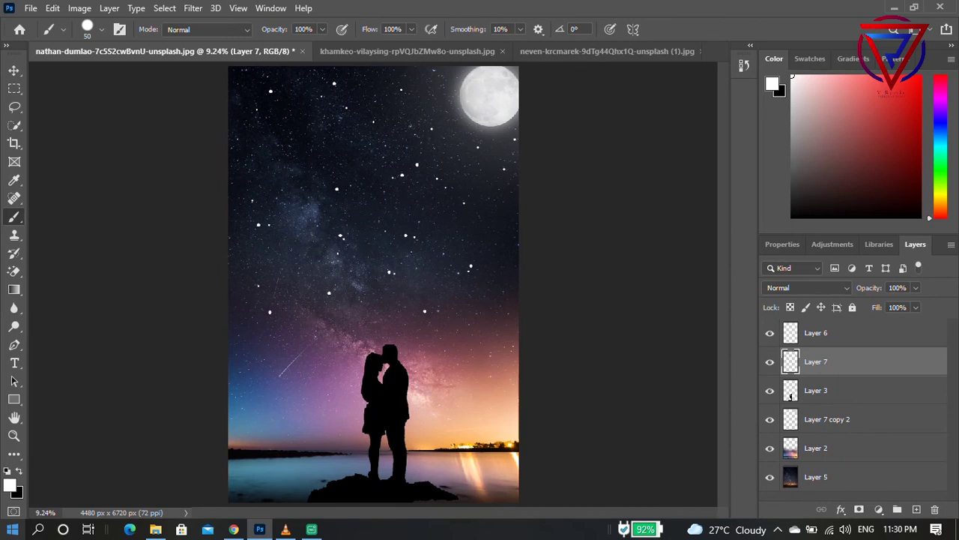